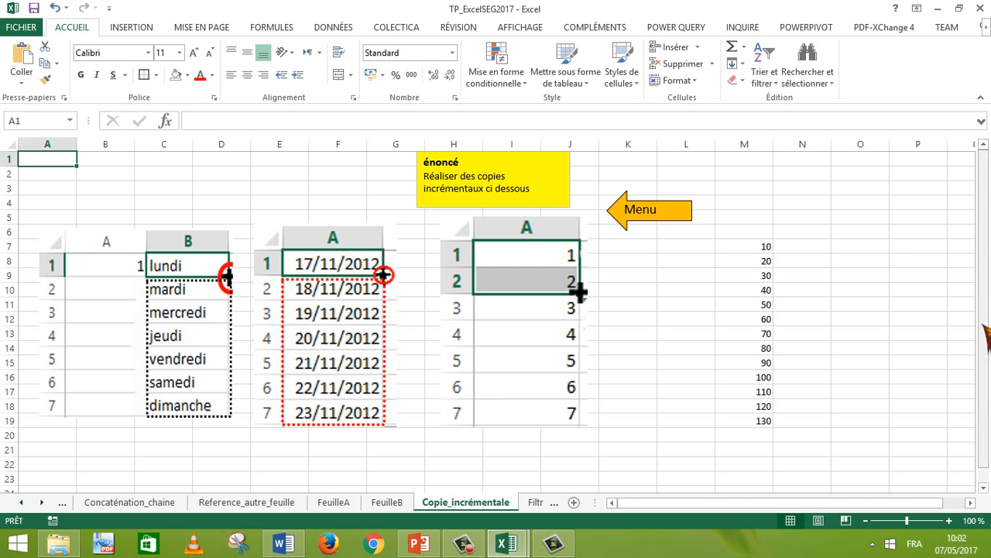
Set the font size of the entire Copie_incrémentale sheet to 16.
{"action": "scroll", "coordinate": [495, 321], "scroll_direction": "down", "scroll_amount": 1}
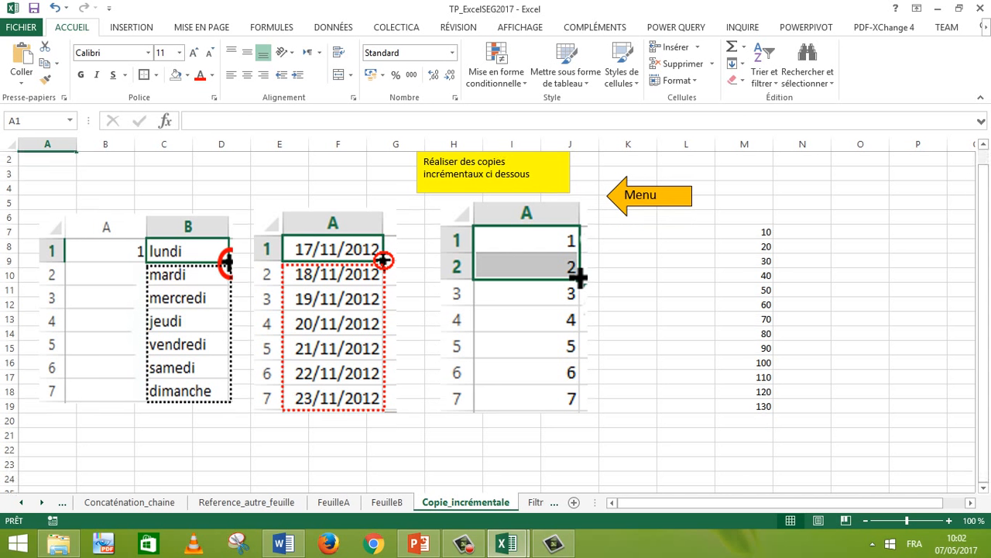
{"action": "left_click", "coordinate": [163, 449]}
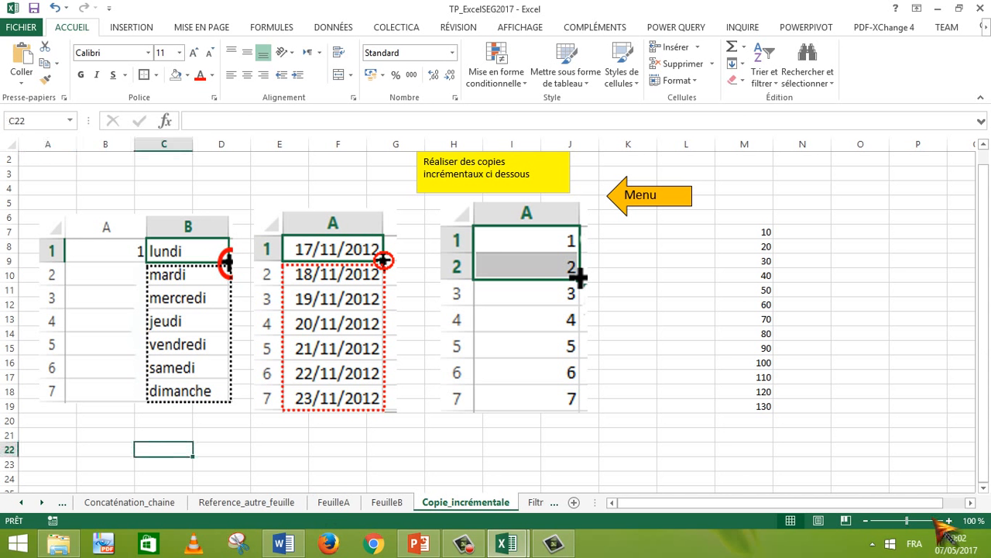
{"action": "left_click", "coordinate": [912, 520]}
{"action": "left_click_drag", "start_coordinate": [914, 523], "coordinate": [916, 520]}
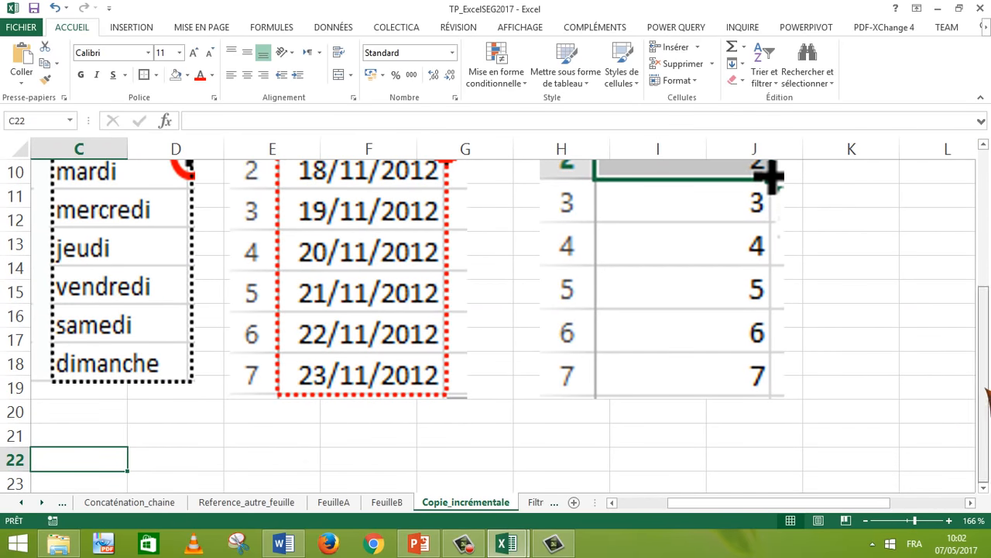
{"action": "left_click", "coordinate": [983, 488]}
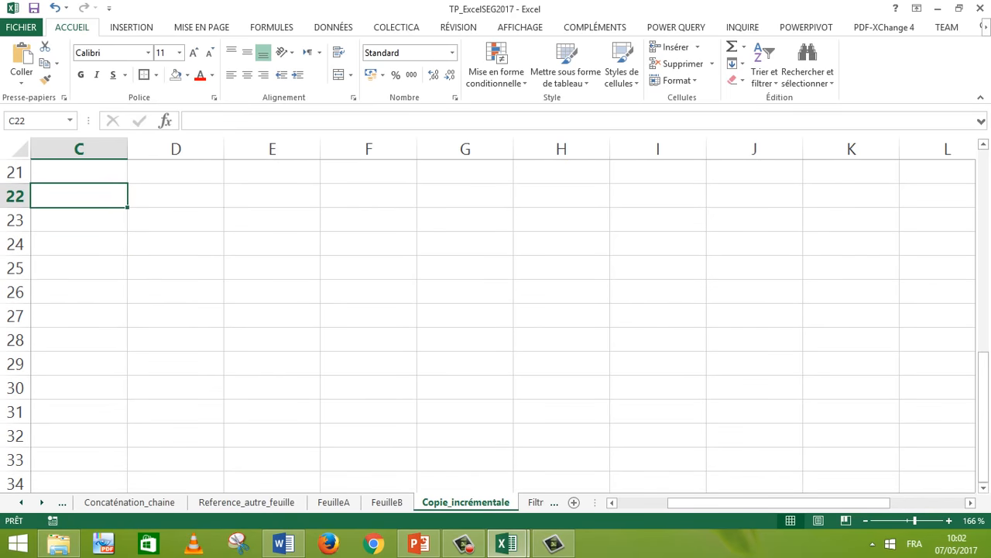
{"action": "key", "text": "Right"}
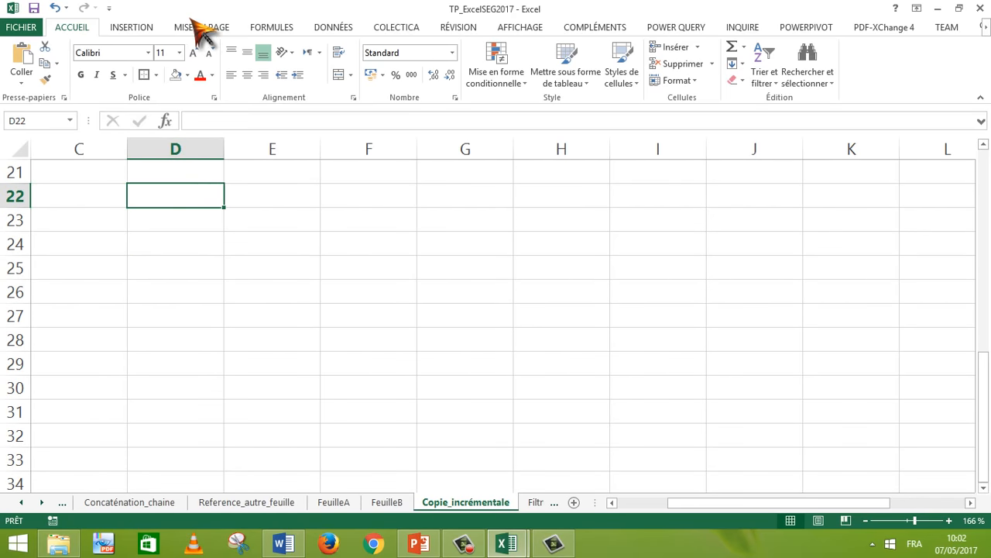
{"action": "left_click", "coordinate": [181, 53]}
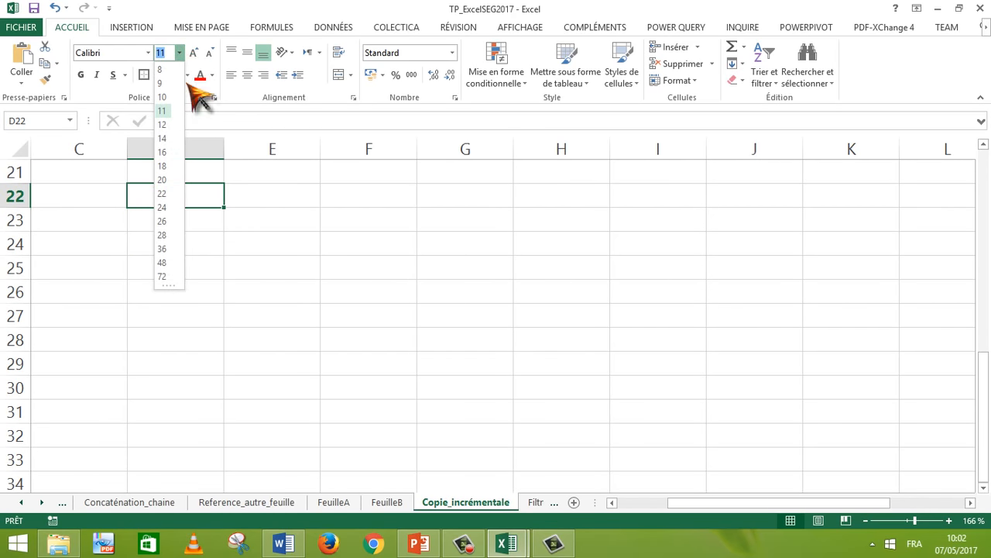
{"action": "left_click", "coordinate": [260, 222]}
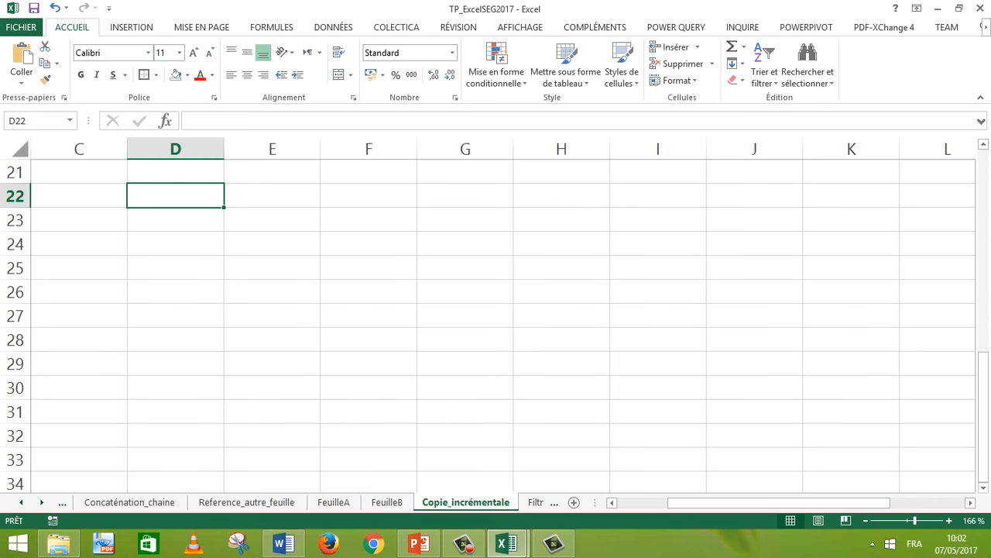
{"action": "left_click", "coordinate": [15, 148]}
{"action": "left_click", "coordinate": [180, 53]}
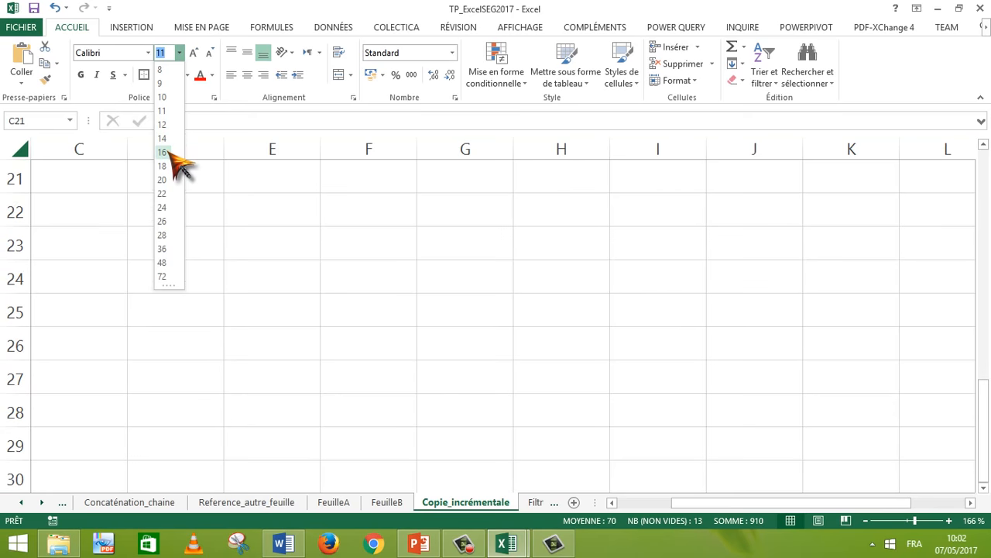
{"action": "left_click", "coordinate": [171, 153]}
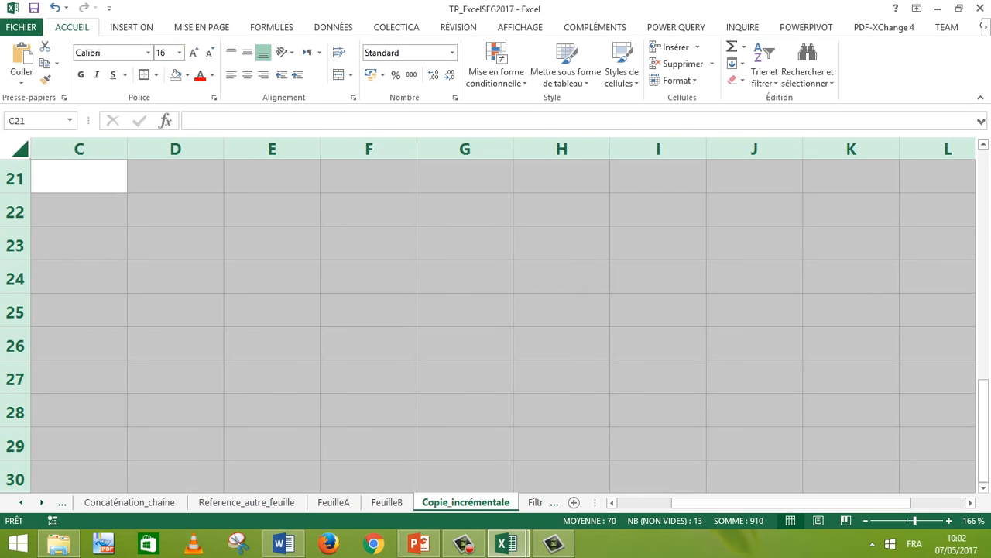
Enter the weekday lundi in cell D22.
{"action": "left_click", "coordinate": [176, 209]}
{"action": "type", "text": "lundi"}
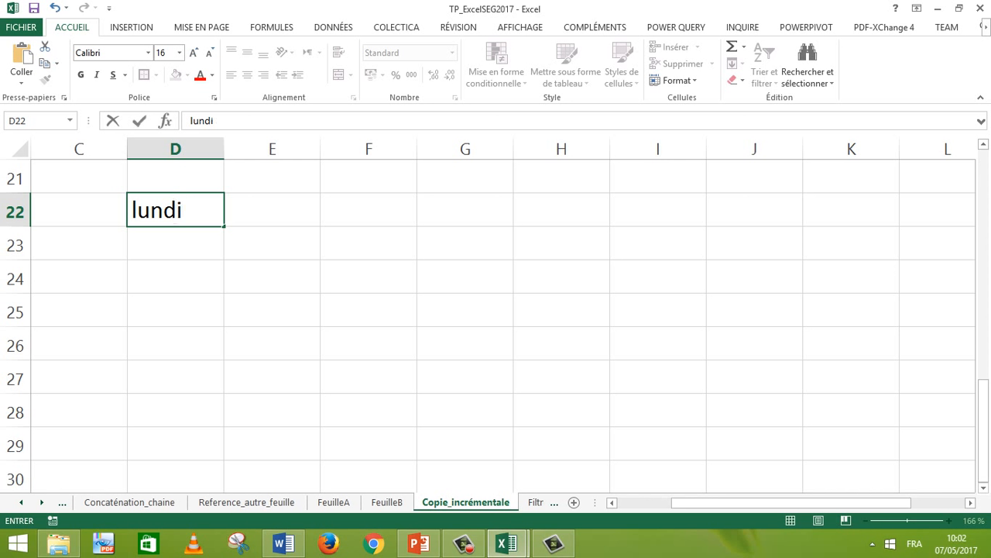
{"action": "key", "text": "Return"}
Extend the weekday series from lundi in D22 down to dimanche in D28 and widen column D to fit the names.
{"action": "left_click", "coordinate": [176, 210]}
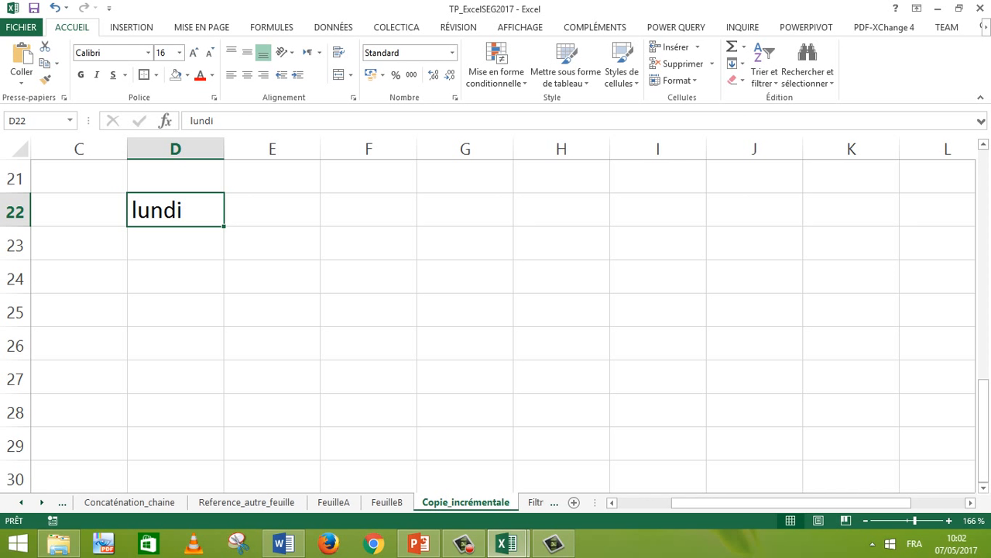
{"action": "left_click_drag", "start_coordinate": [224, 226], "coordinate": [224, 422]}
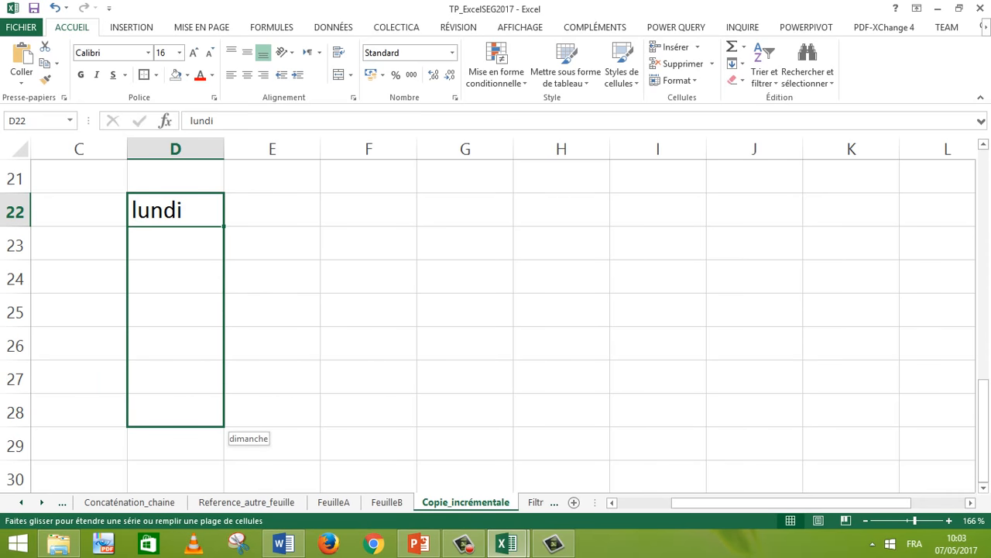
{"action": "mouse_move", "coordinate": [224, 426]}
{"action": "left_mouse_down"}
{"action": "mouse_move", "coordinate": [225, 461]}
{"action": "mouse_move", "coordinate": [225, 427]}
{"action": "left_mouse_up"}
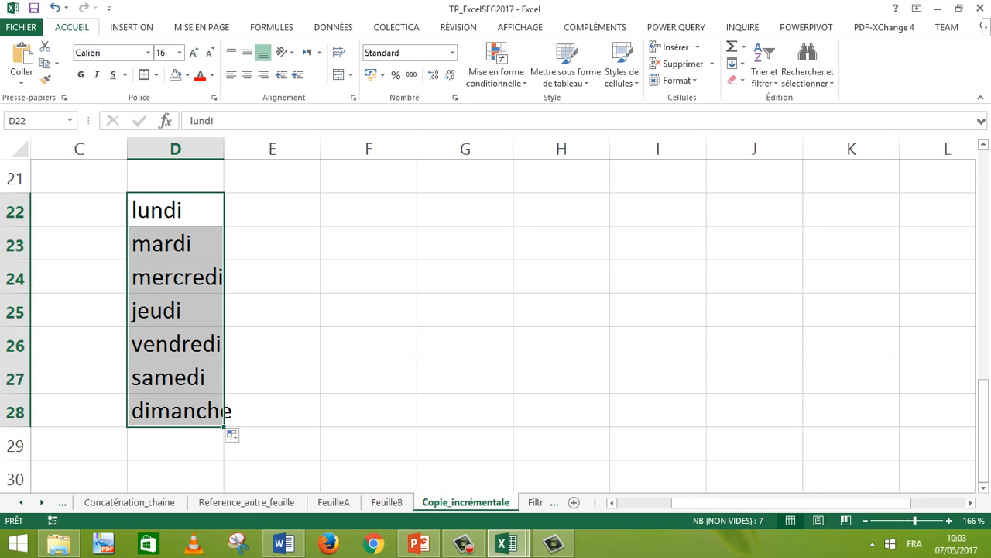
{"action": "mouse_move", "coordinate": [224, 149]}
{"action": "left_mouse_down"}
{"action": "mouse_move", "coordinate": [264, 149]}
{"action": "mouse_move", "coordinate": [213, 148]}
{"action": "mouse_move", "coordinate": [254, 149]}
{"action": "mouse_move", "coordinate": [224, 148]}
{"action": "mouse_move", "coordinate": [237, 149]}
{"action": "left_mouse_up"}
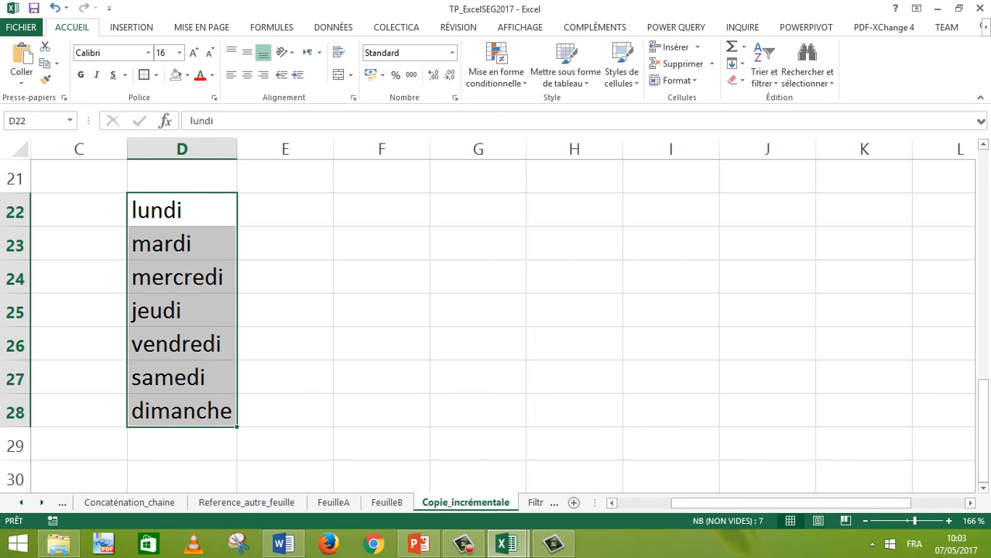
{"action": "left_click", "coordinate": [285, 343]}
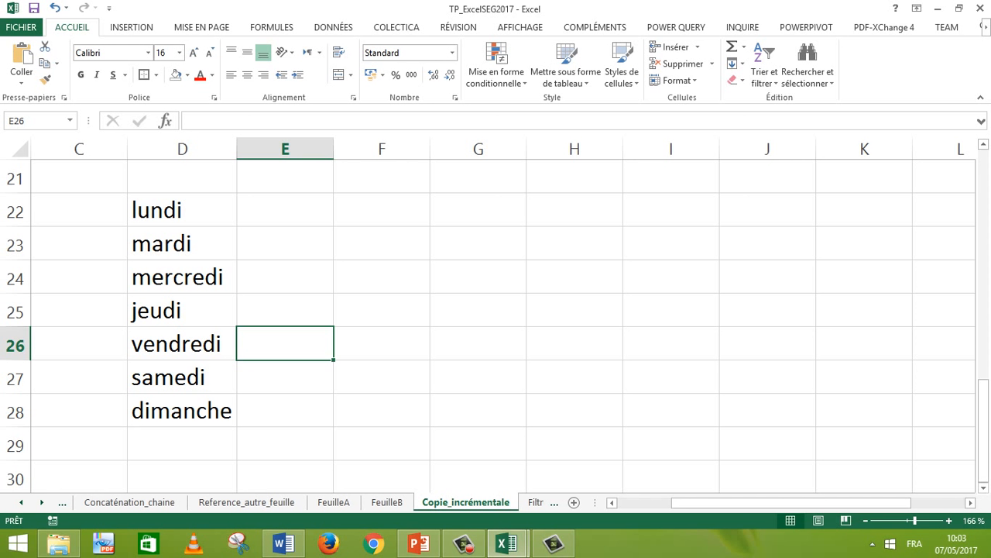
Try extending the weekday series across row 22 from D22 to J22 with column J widened to fit, and undo both changes.
{"action": "left_click", "coordinate": [182, 210]}
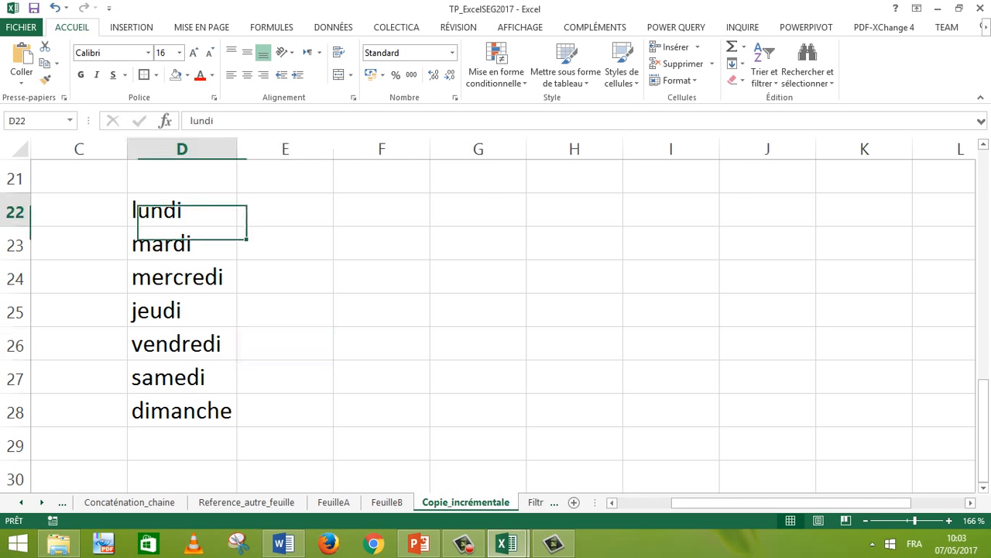
{"action": "left_click_drag", "start_coordinate": [237, 226], "coordinate": [619, 226]}
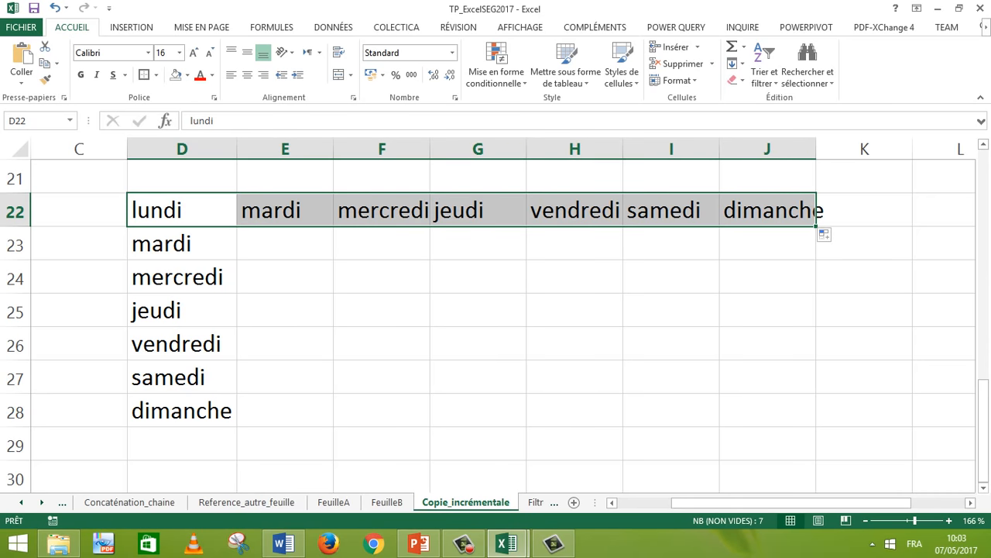
{"action": "double_click", "coordinate": [817, 148]}
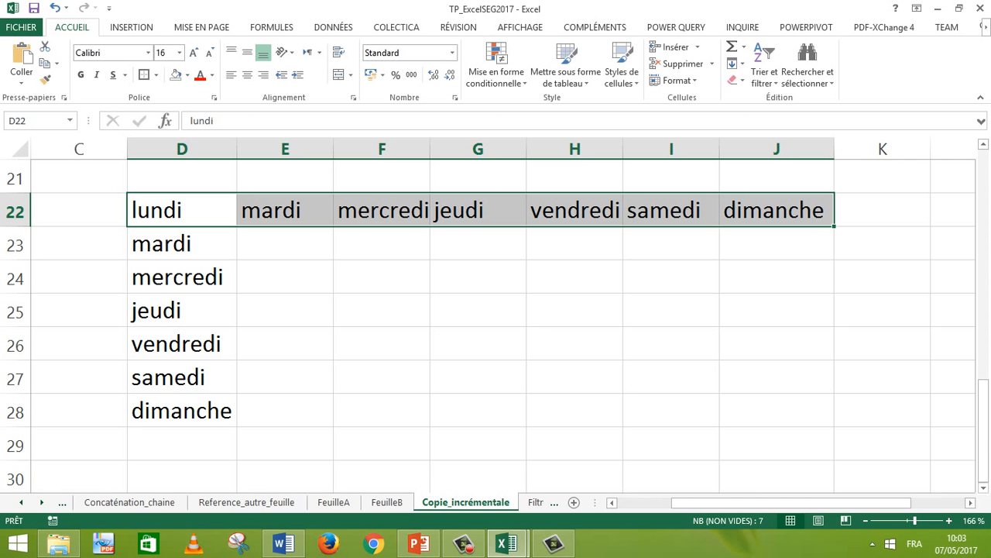
{"action": "key", "text": "ctrl+z"}
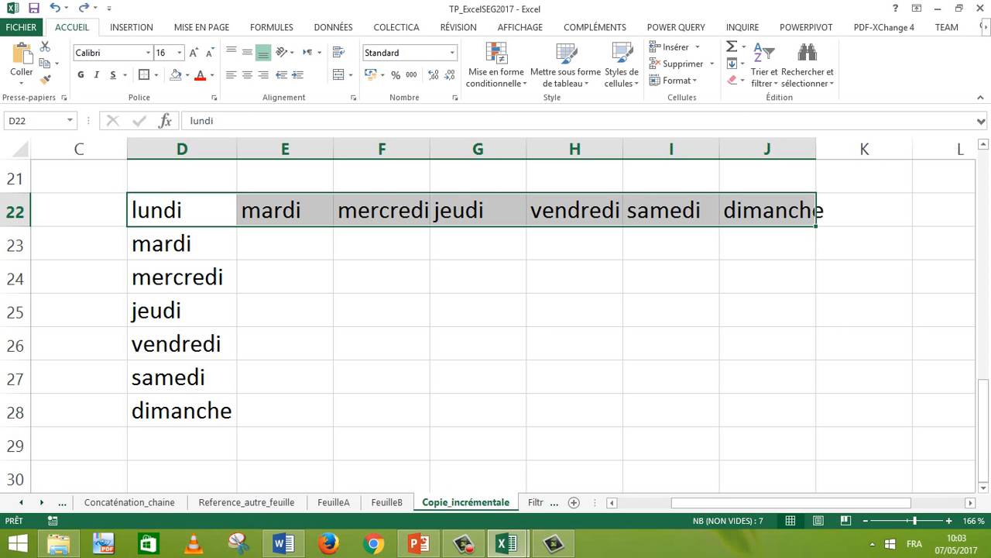
{"action": "key", "text": "ctrl+z"}
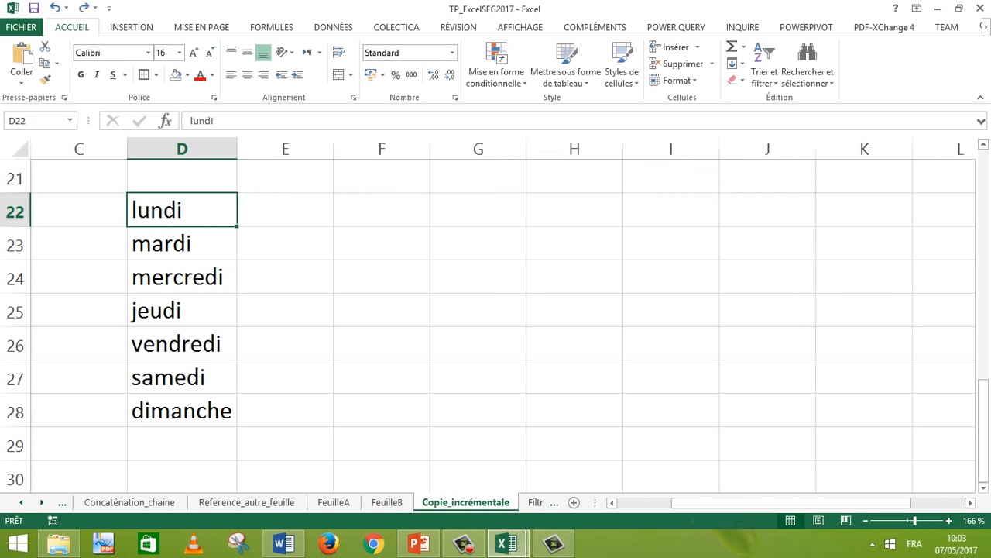
Enter the date 07/05/2017 in cell F22.
{"action": "left_click", "coordinate": [285, 276]}
{"action": "left_click", "coordinate": [382, 210]}
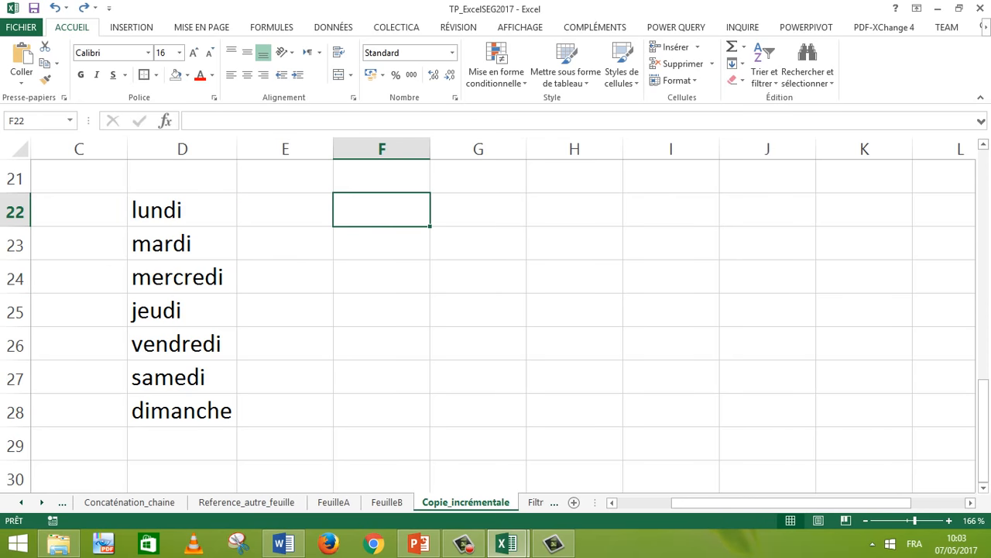
{"action": "type", "text": "1"}
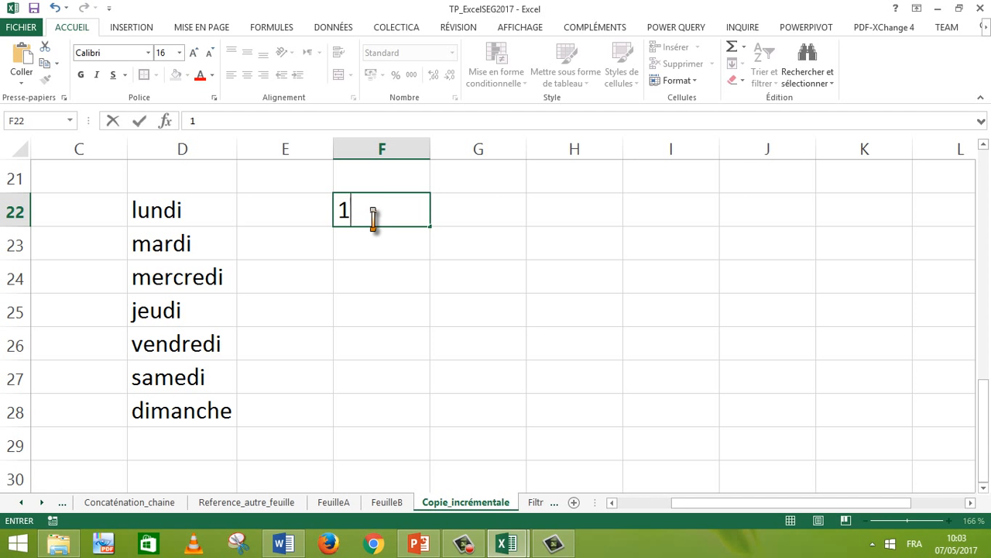
{"action": "key", "text": "BackSpace"}
{"action": "type", "text": "07/0"}
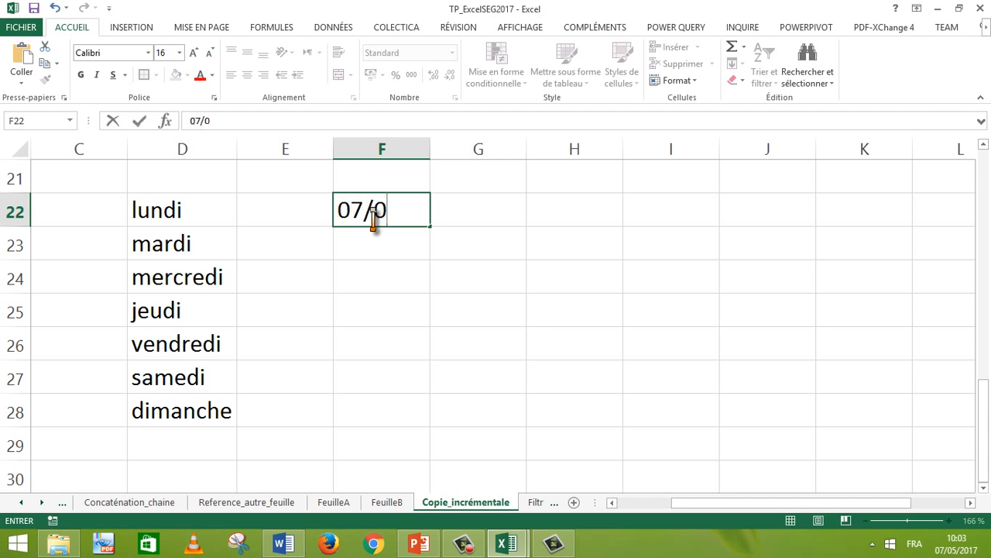
{"action": "type", "text": "5/201"}
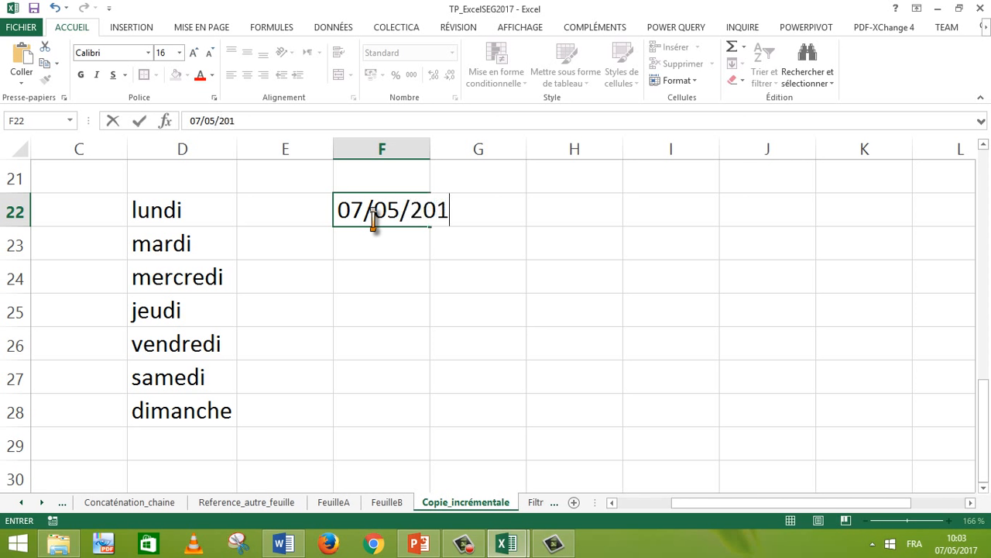
{"action": "type", "text": "7"}
{"action": "left_click", "coordinate": [450, 178]}
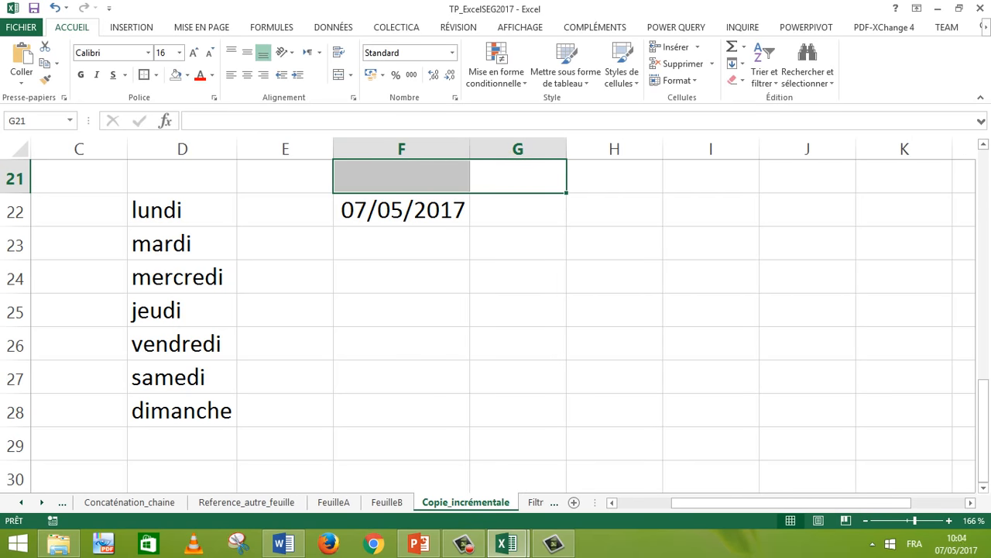
Extend the date series from F22 down to 31/05/2017 in cell F46.
{"action": "left_click", "coordinate": [411, 210]}
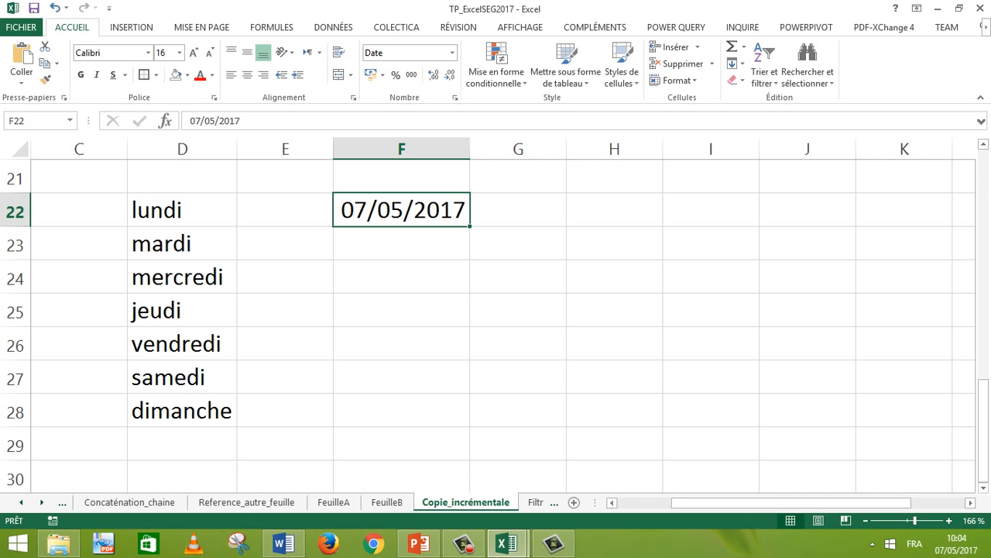
{"action": "left_click", "coordinate": [401, 277]}
{"action": "left_click", "coordinate": [401, 209]}
{"action": "left_click_drag", "start_coordinate": [470, 226], "coordinate": [470, 229]}
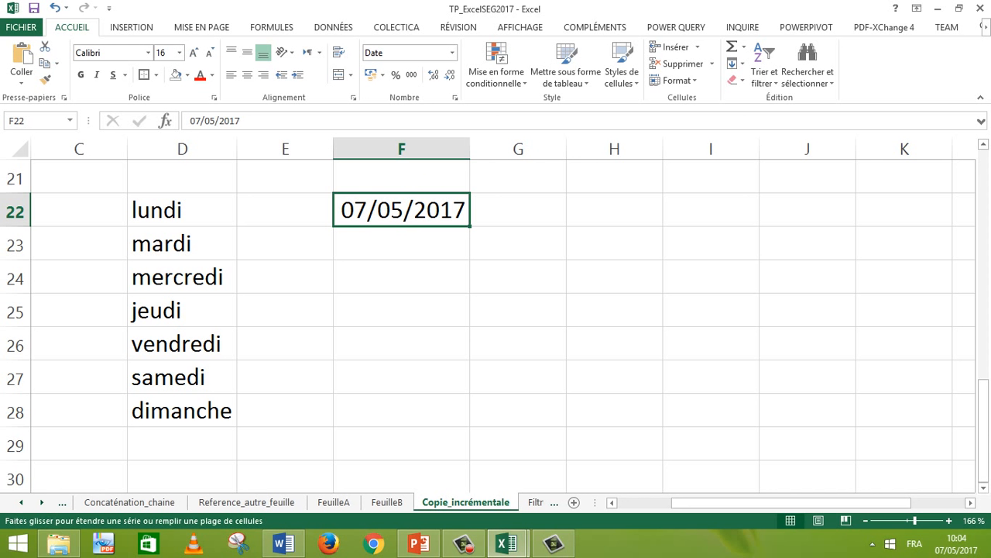
{"action": "left_click_drag", "start_coordinate": [470, 229], "coordinate": [470, 426]}
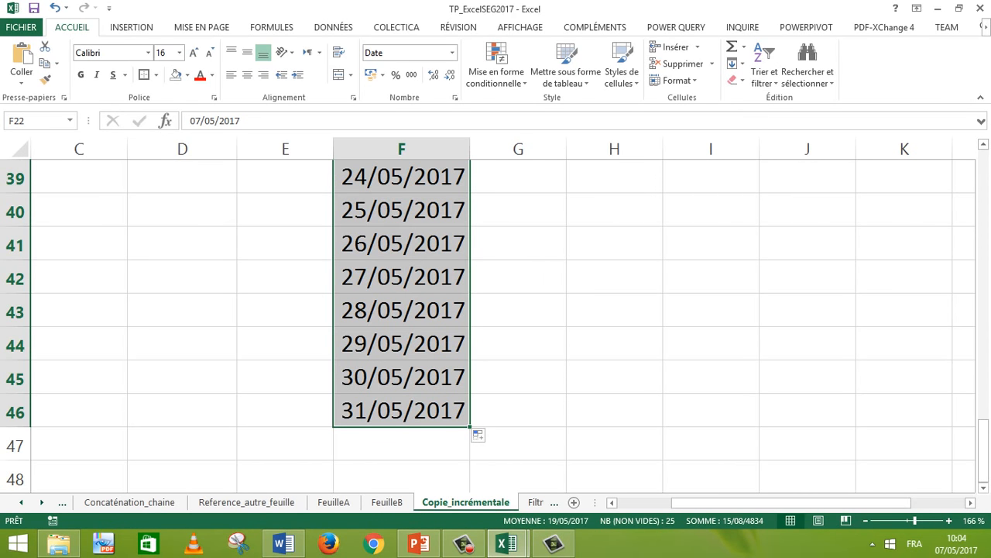
Enter the first two numbers of a series, 1 in cell H22 and 2 in cell H23.
{"action": "left_click_drag", "start_coordinate": [984, 452], "coordinate": [984, 182]}
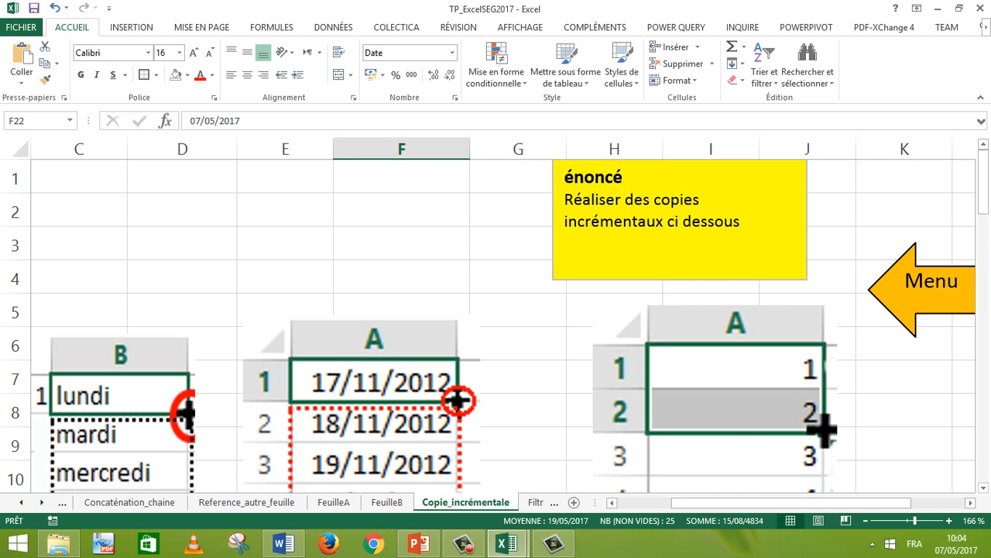
{"action": "left_click", "coordinate": [379, 400]}
{"action": "left_click", "coordinate": [520, 410]}
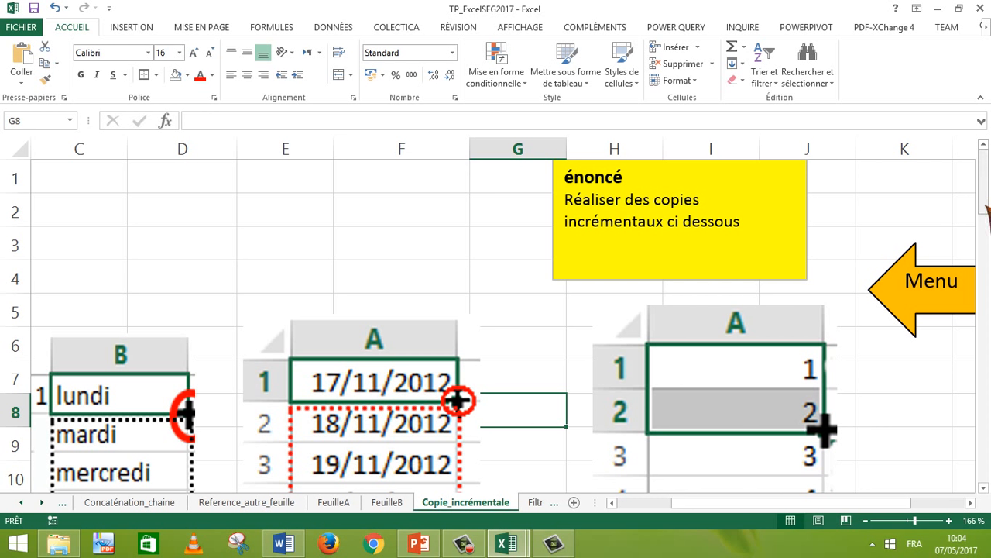
{"action": "left_click_drag", "start_coordinate": [984, 207], "coordinate": [989, 352]}
{"action": "left_click", "coordinate": [614, 209]}
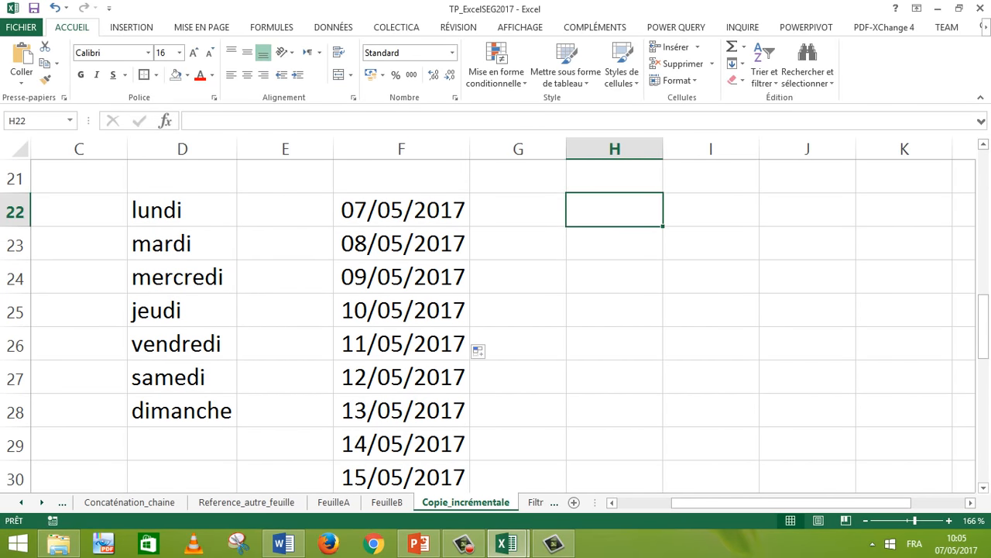
{"action": "type", "text": "1"}
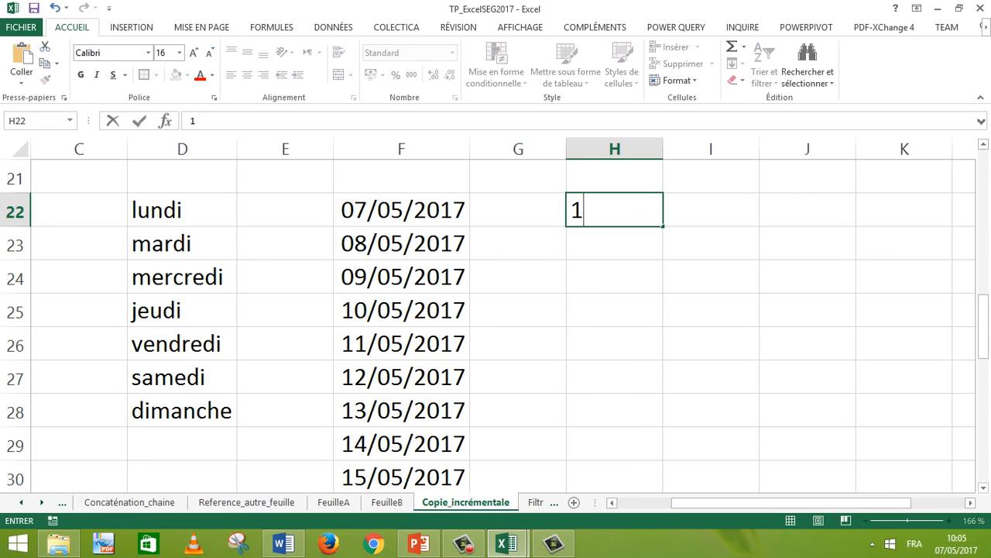
{"action": "key", "text": "Return"}
{"action": "type", "text": "2"}
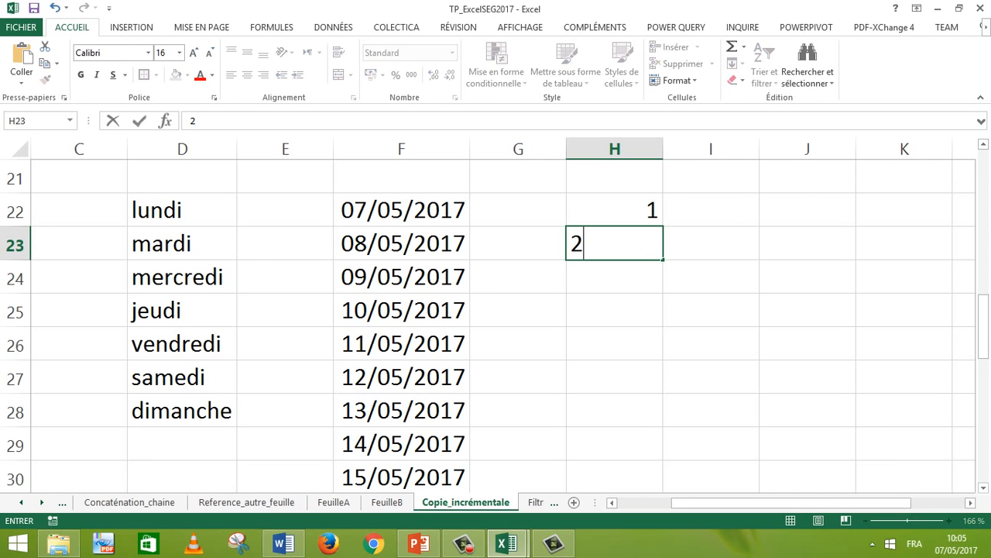
{"action": "left_click", "coordinate": [711, 277]}
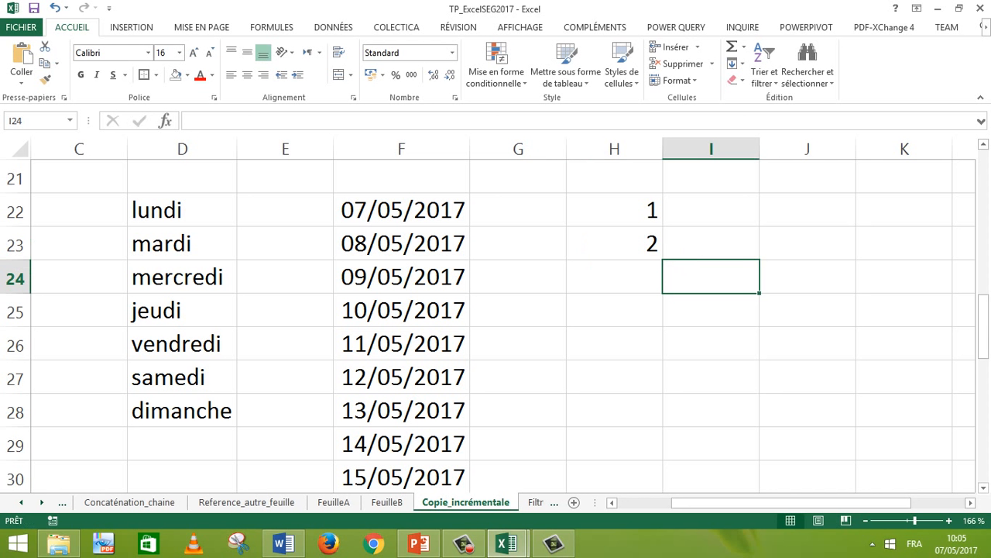
Try filling the single value in H22 down to H38, and undo the fill.
{"action": "left_click", "coordinate": [614, 209]}
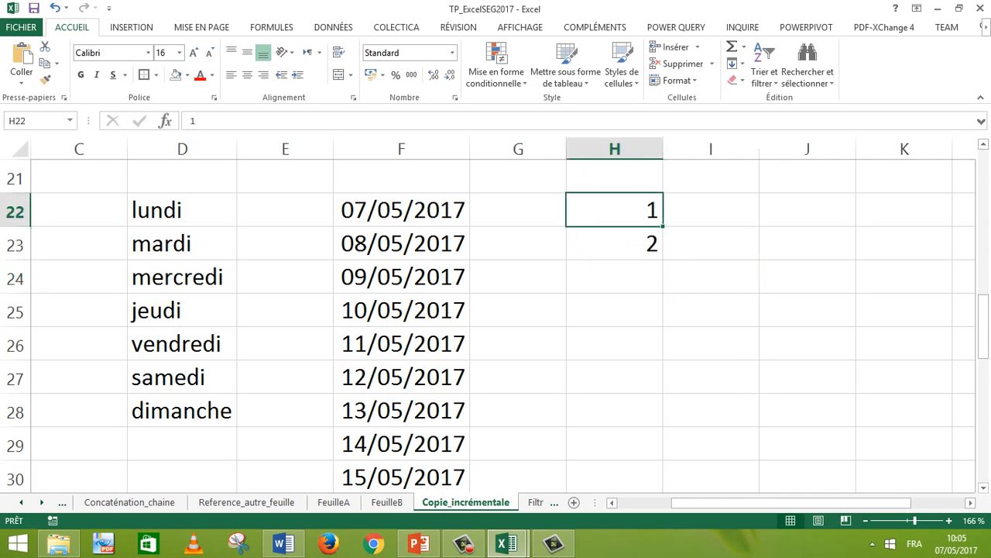
{"action": "left_click_drag", "start_coordinate": [663, 226], "coordinate": [664, 287]}
{"action": "left_click_drag", "start_coordinate": [668, 272], "coordinate": [669, 294]}
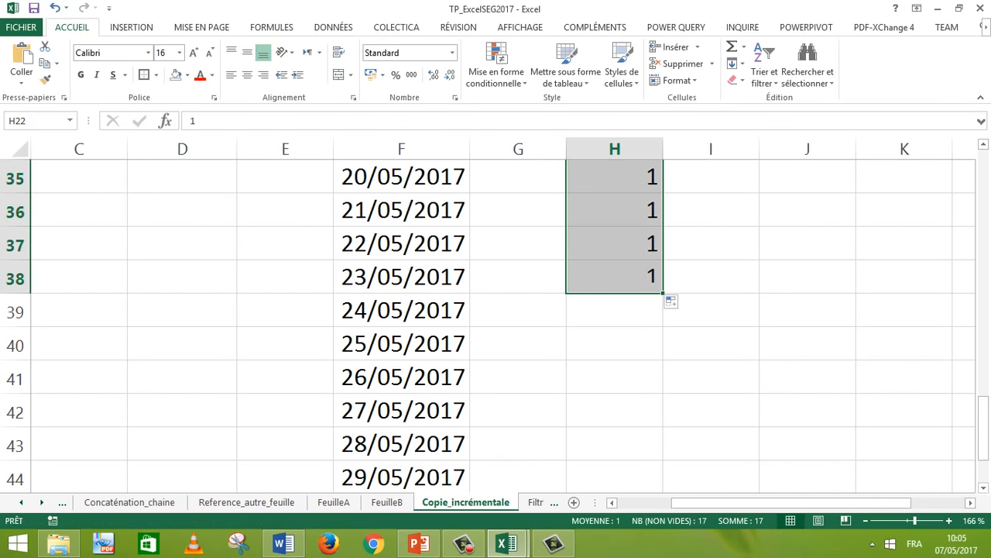
{"action": "left_click_drag", "start_coordinate": [984, 418], "coordinate": [982, 311]}
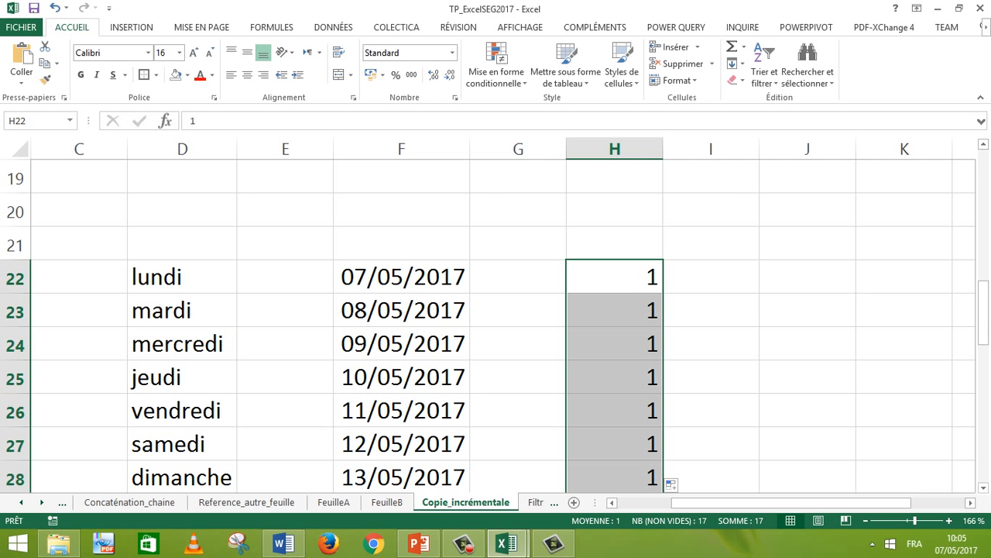
{"action": "key", "text": "ctrl+z"}
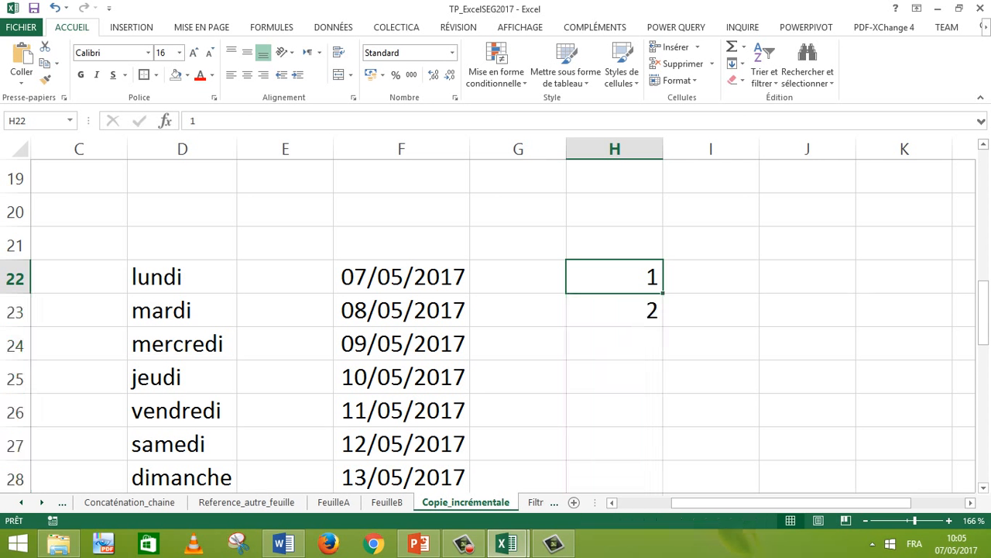
Clear cell H23, try filling the lone value in H22 down to H34, and undo that fill.
{"action": "left_click", "coordinate": [711, 343]}
{"action": "left_click", "coordinate": [614, 310]}
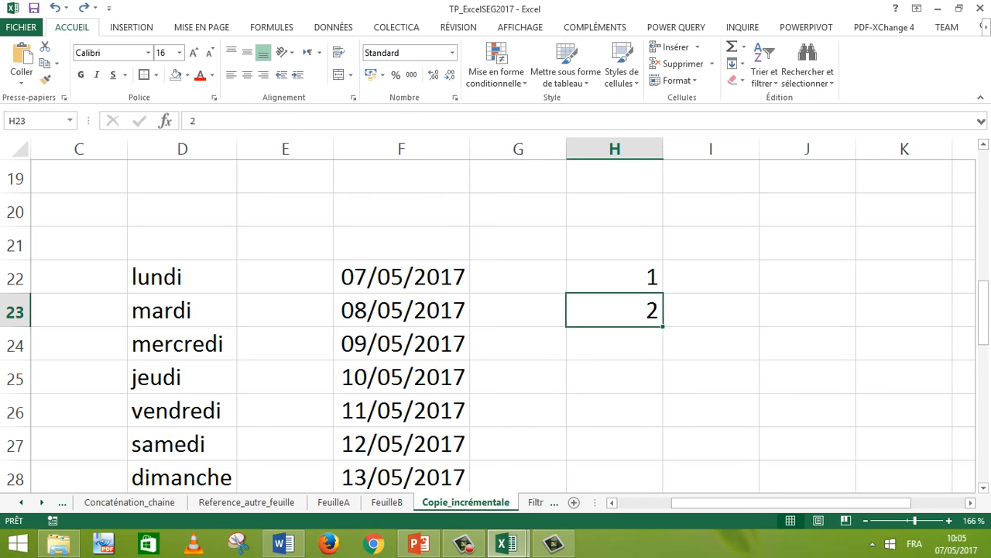
{"action": "key", "text": "Delete"}
{"action": "left_click", "coordinate": [614, 277]}
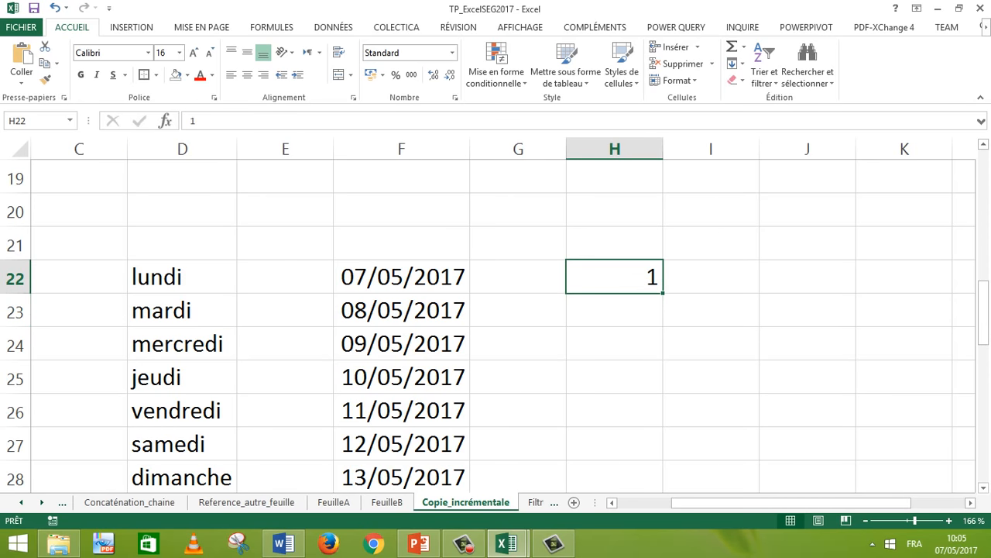
{"action": "left_click_drag", "start_coordinate": [664, 293], "coordinate": [665, 391]}
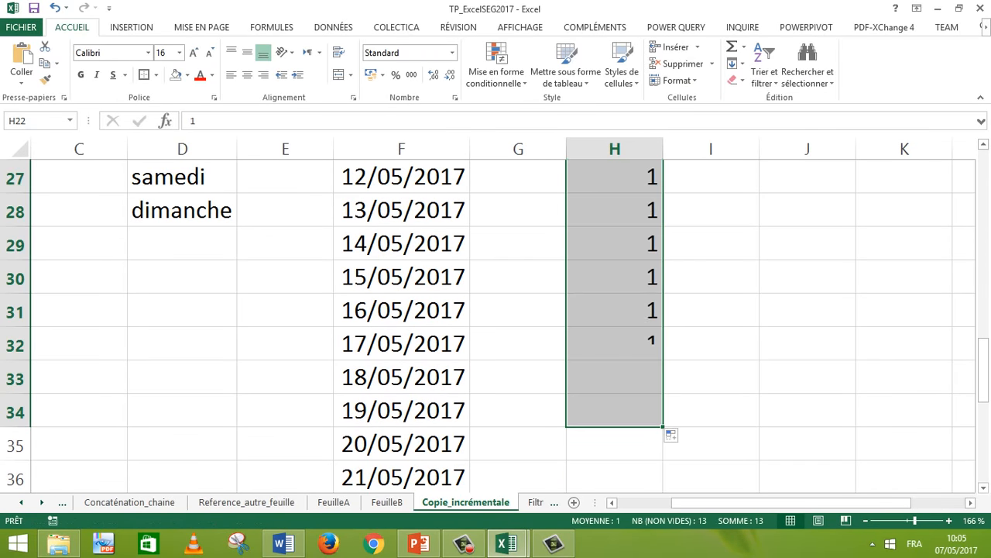
{"action": "left_click_drag", "start_coordinate": [985, 376], "coordinate": [985, 298]}
{"action": "key", "text": "ctrl+z"}
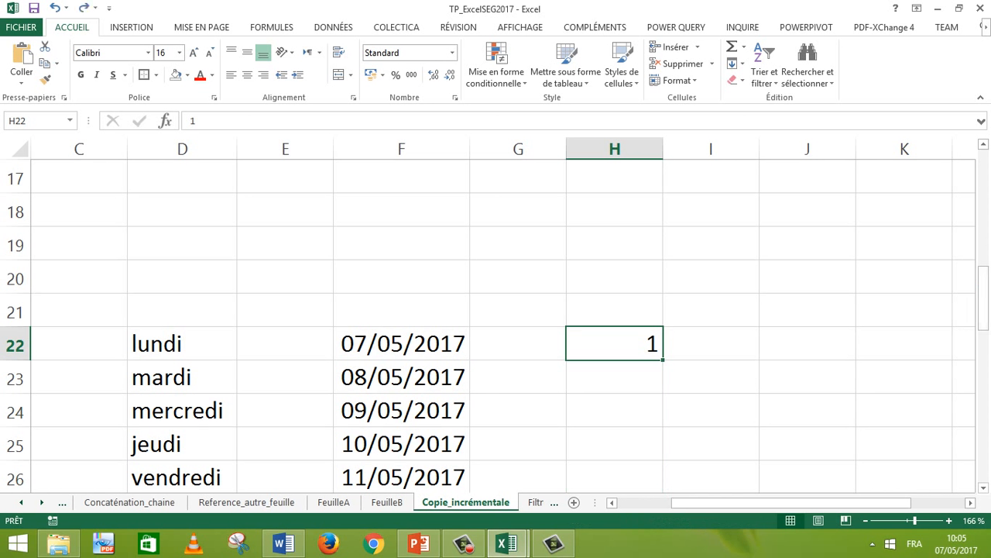
Enter 2 in cell H23 again as the second number of the series.
{"action": "left_click", "coordinate": [615, 377]}
{"action": "type", "text": "2"}
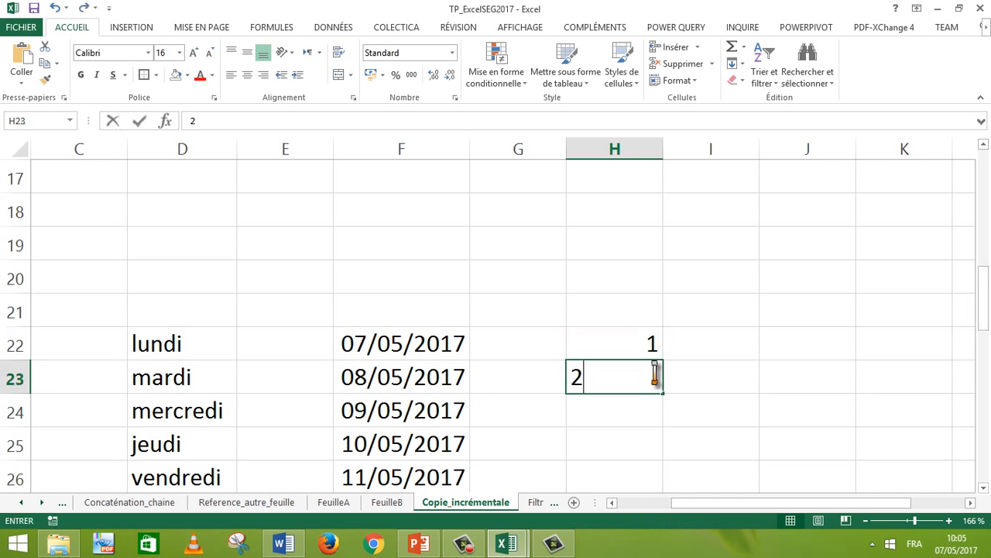
{"action": "left_click", "coordinate": [711, 377]}
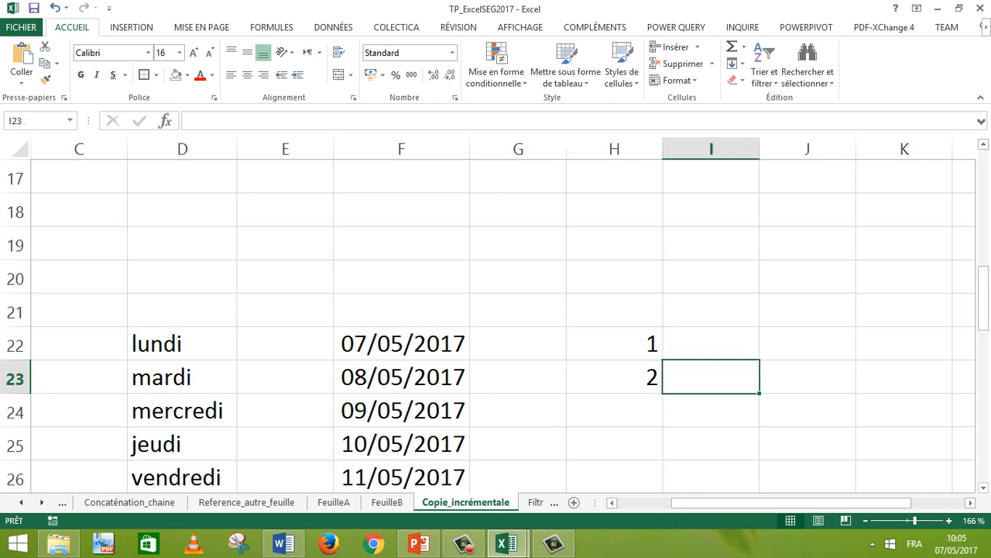
Try extending the number series from H22:H23 down to 21 in cell H42, and undo the fill.
{"action": "left_click_drag", "start_coordinate": [614, 344], "coordinate": [614, 377]}
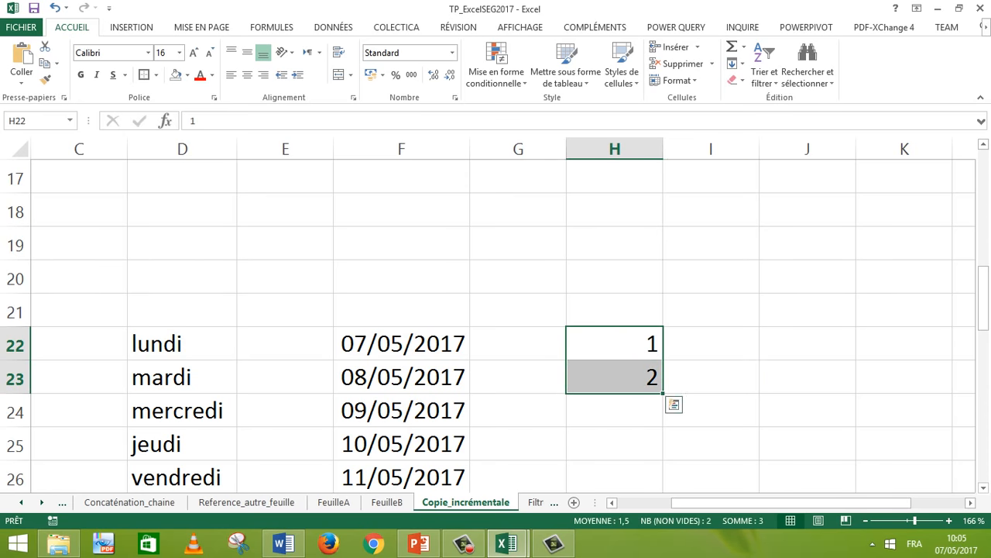
{"action": "left_click_drag", "start_coordinate": [663, 393], "coordinate": [663, 437]}
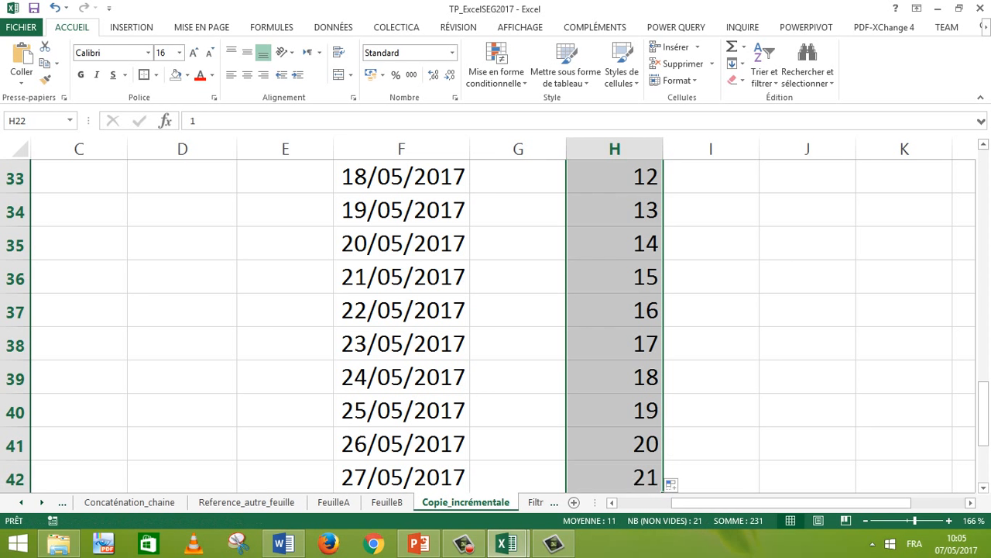
{"action": "left_click_drag", "start_coordinate": [987, 403], "coordinate": [981, 310]}
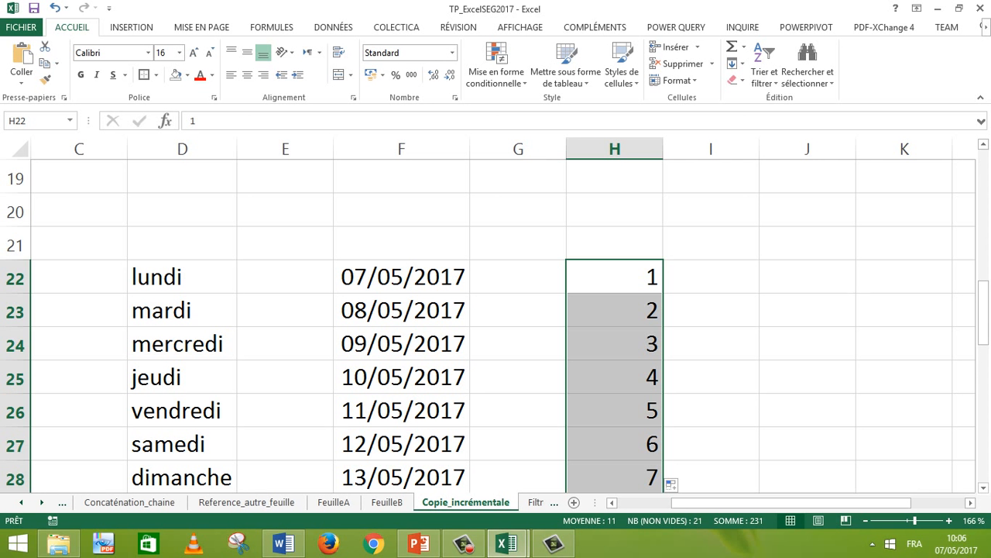
{"action": "key", "text": "ctrl+z"}
{"action": "left_click", "coordinate": [807, 343]}
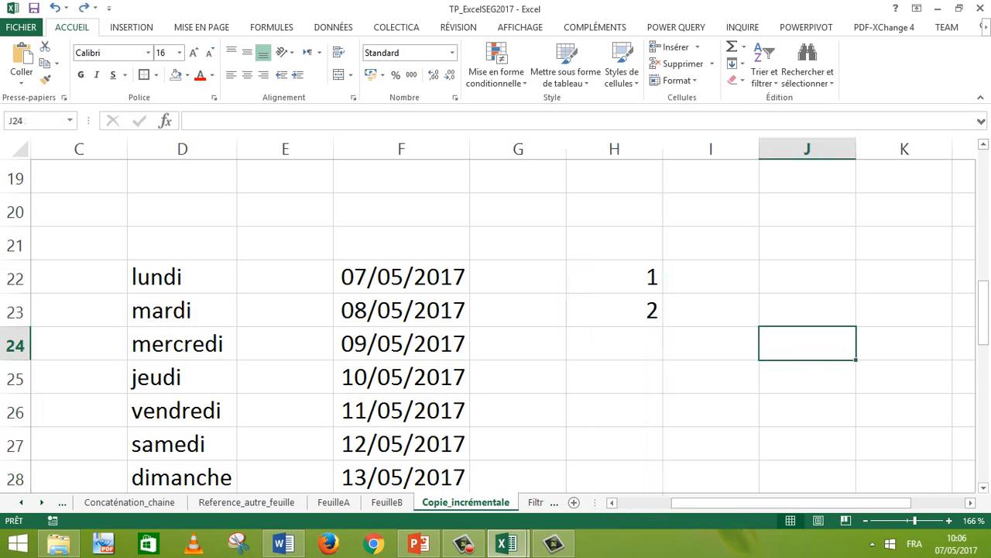
Enter 3 in cell H23 and extend the series from H22:H23 in increments of 2 down to 33 in H38.
{"action": "left_click", "coordinate": [614, 311]}
{"action": "type", "text": "3"}
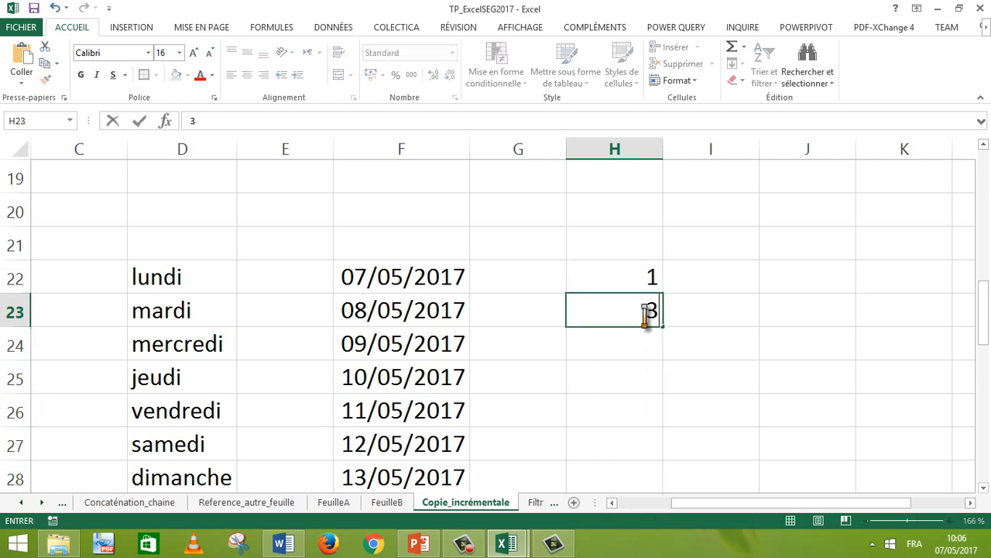
{"action": "left_click", "coordinate": [711, 343]}
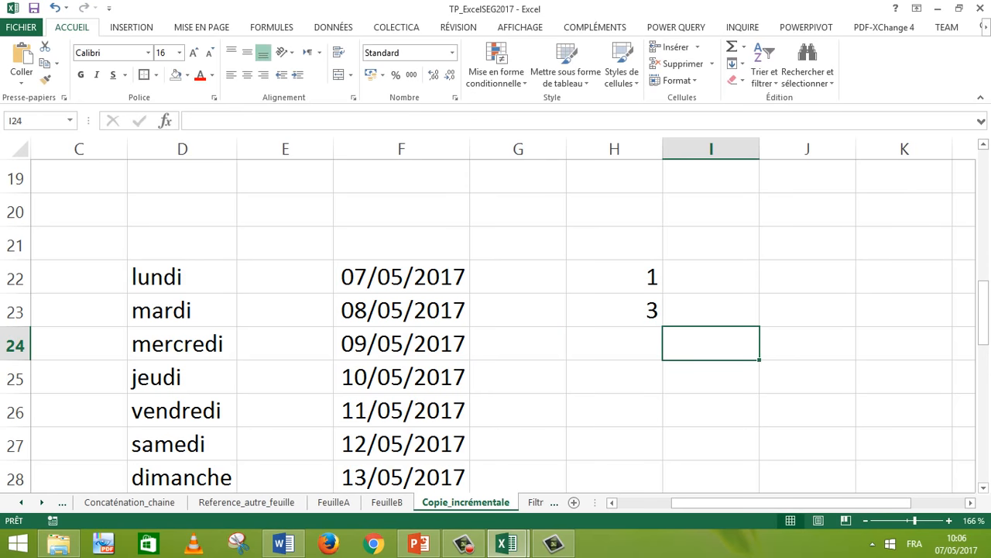
{"action": "left_click_drag", "start_coordinate": [619, 276], "coordinate": [620, 311]}
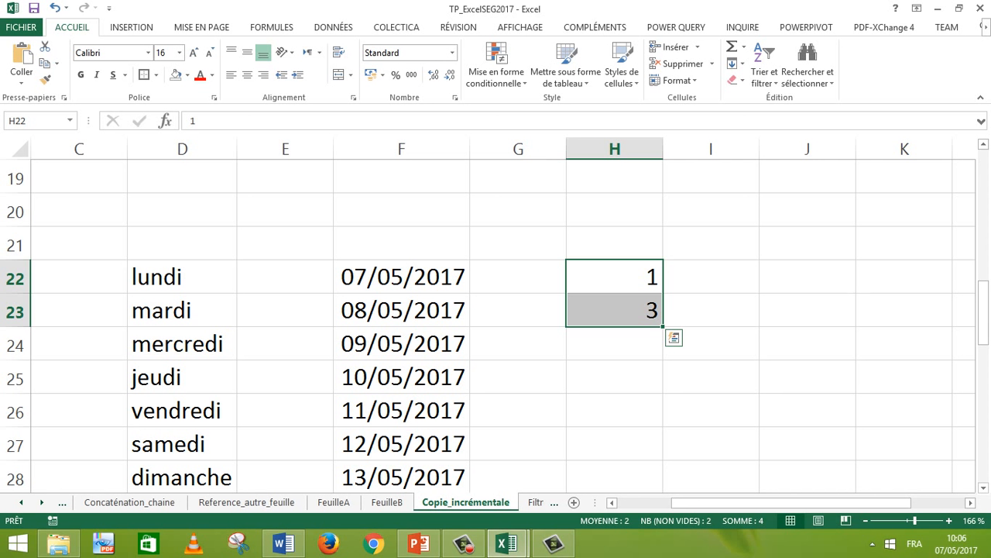
{"action": "left_click_drag", "start_coordinate": [663, 326], "coordinate": [664, 484]}
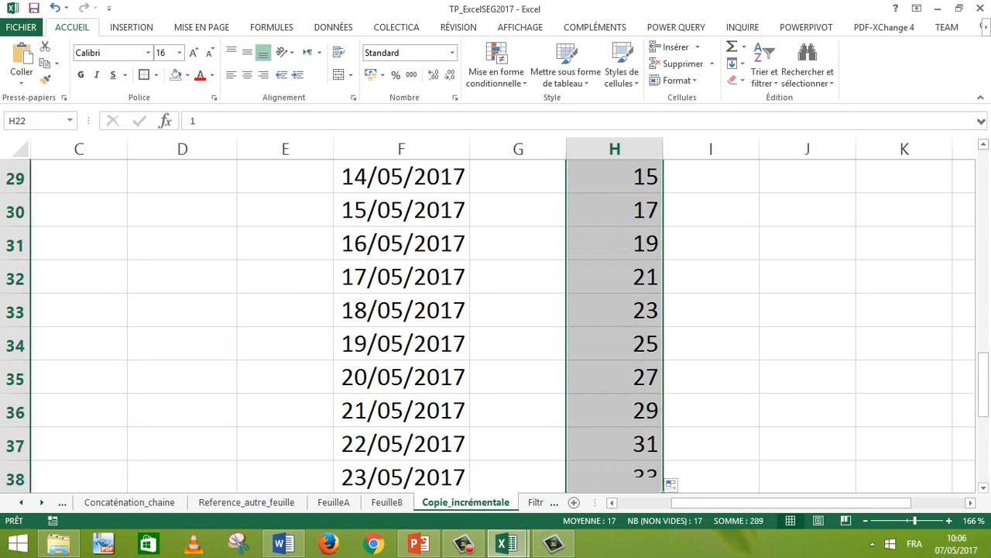
{"action": "left_click_drag", "start_coordinate": [983, 384], "coordinate": [982, 310]}
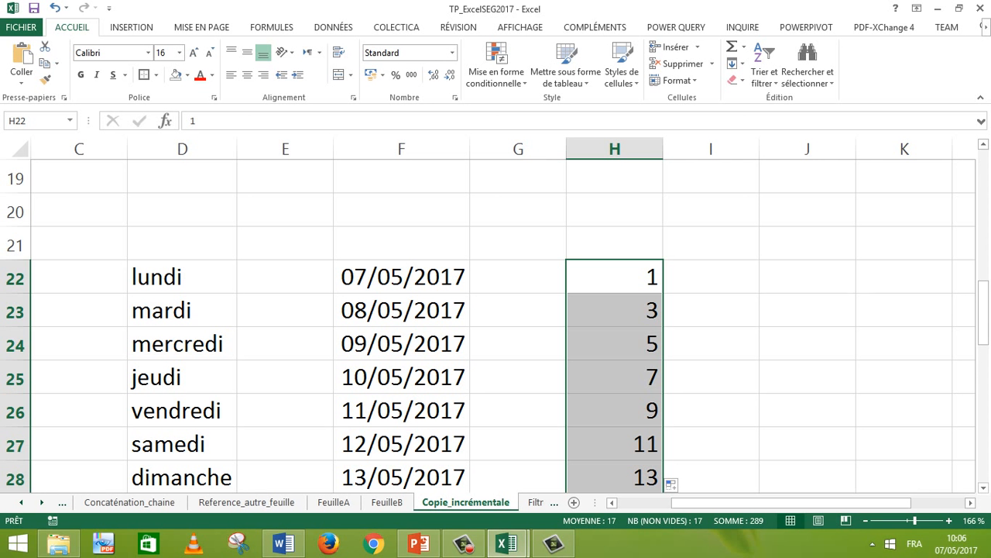
{"action": "left_click", "coordinate": [711, 410]}
Enter the dates 07/05/2017 in cell I22 and 09/05/2017 in cell I23.
{"action": "left_click", "coordinate": [711, 276]}
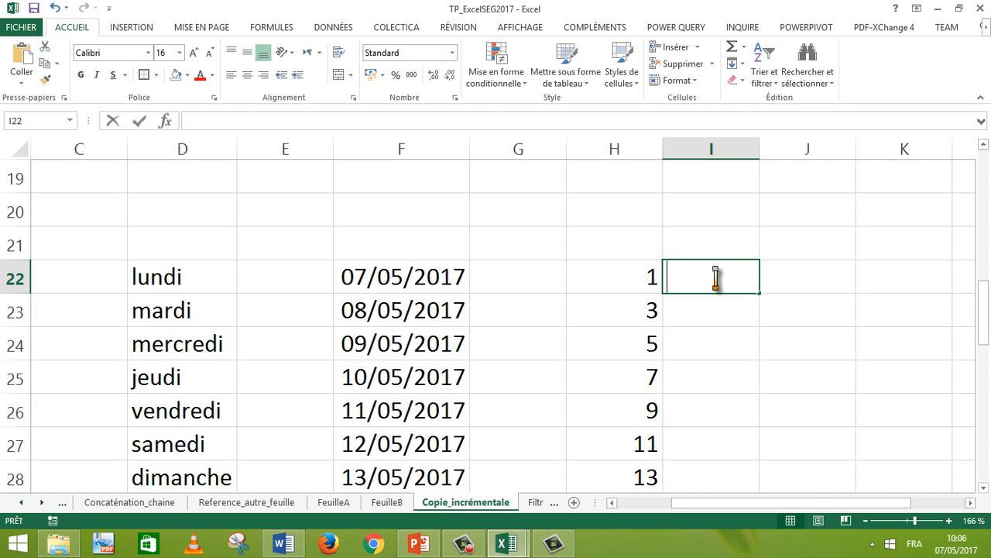
{"action": "type", "text": "07"}
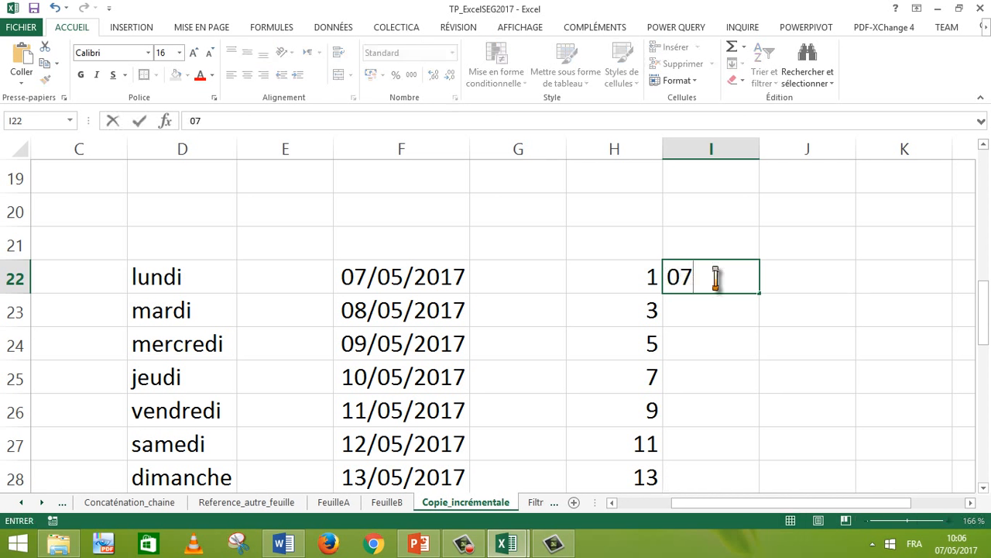
{"action": "type", "text": "/05"}
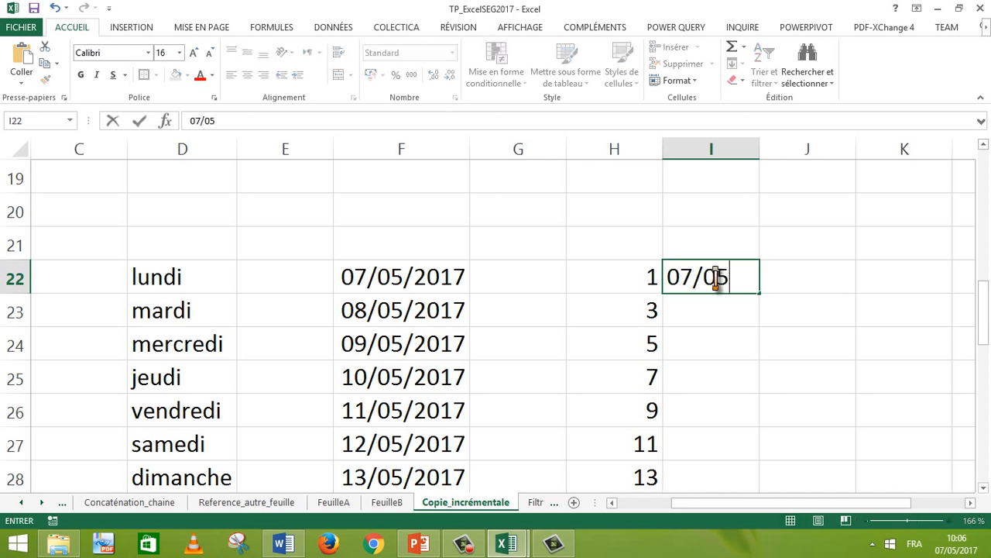
{"action": "type", "text": "/2017"}
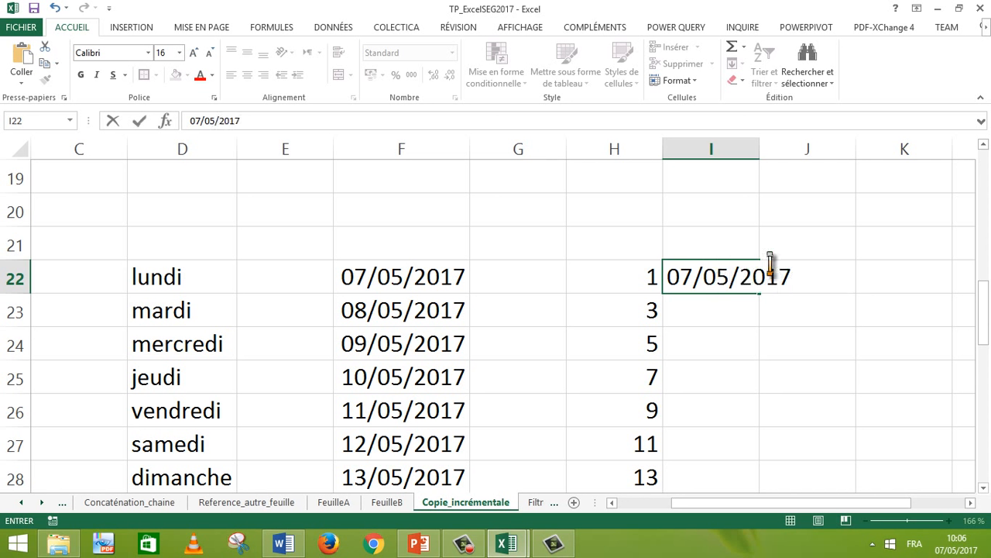
{"action": "left_click", "coordinate": [777, 211]}
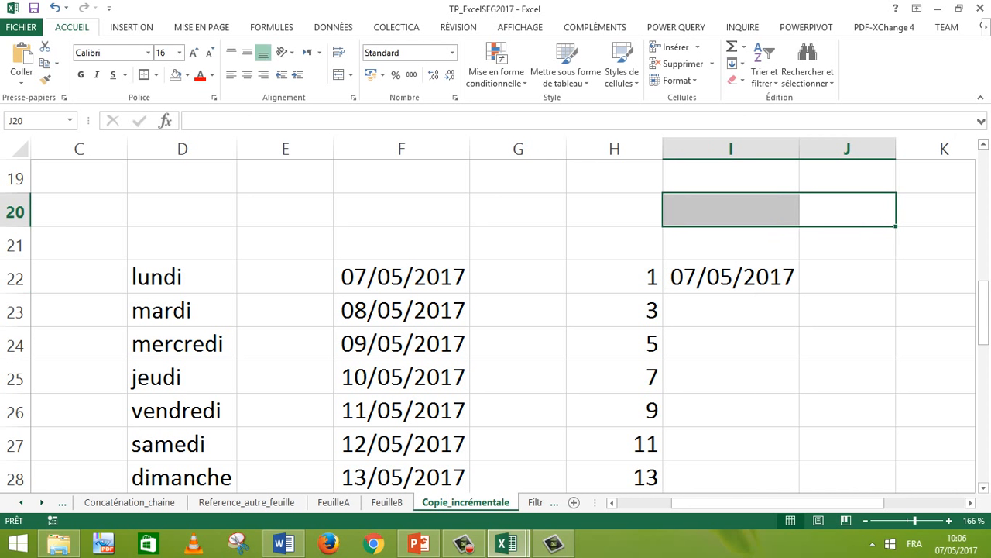
{"action": "left_click", "coordinate": [730, 311]}
{"action": "type", "text": "0"}
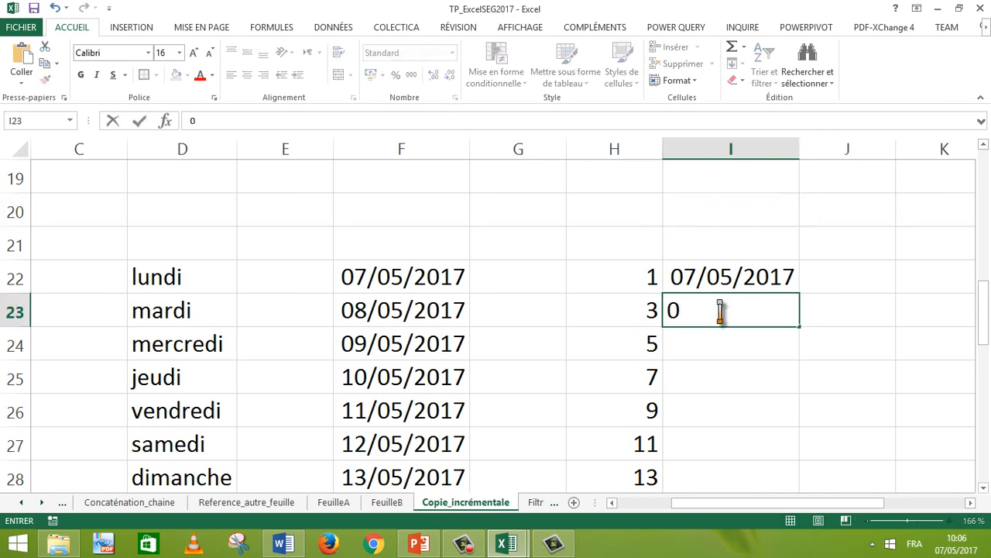
{"action": "type", "text": "9/05"}
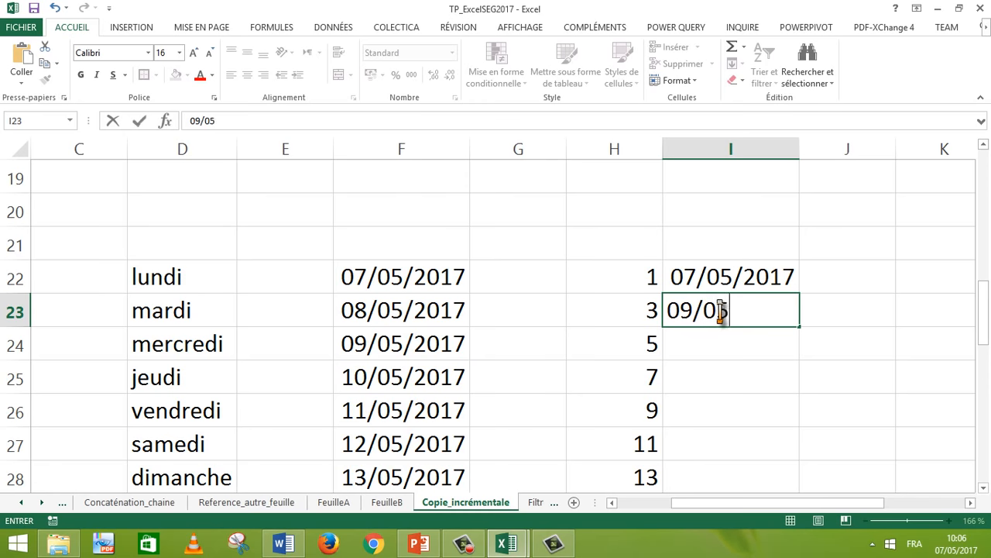
{"action": "type", "text": "/2017"}
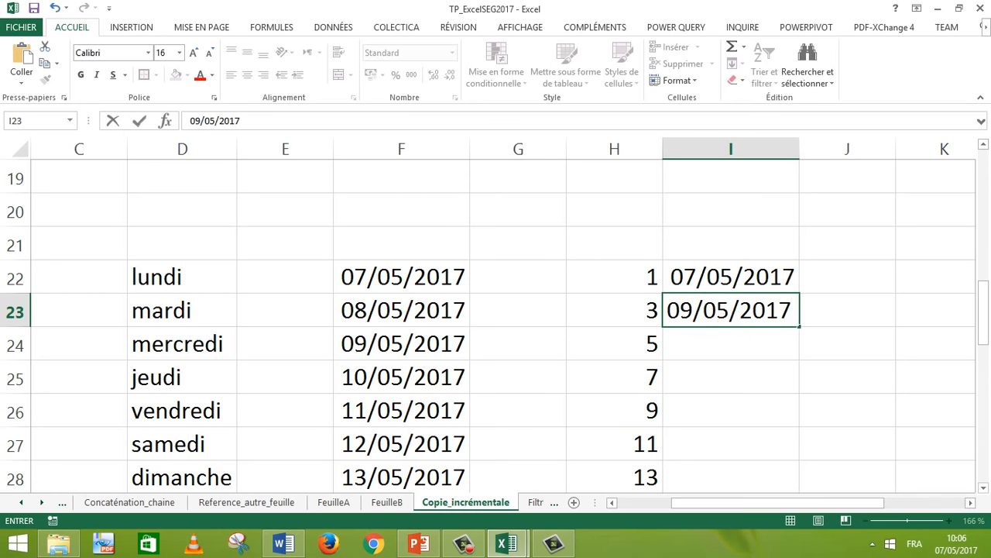
{"action": "key", "text": "Return"}
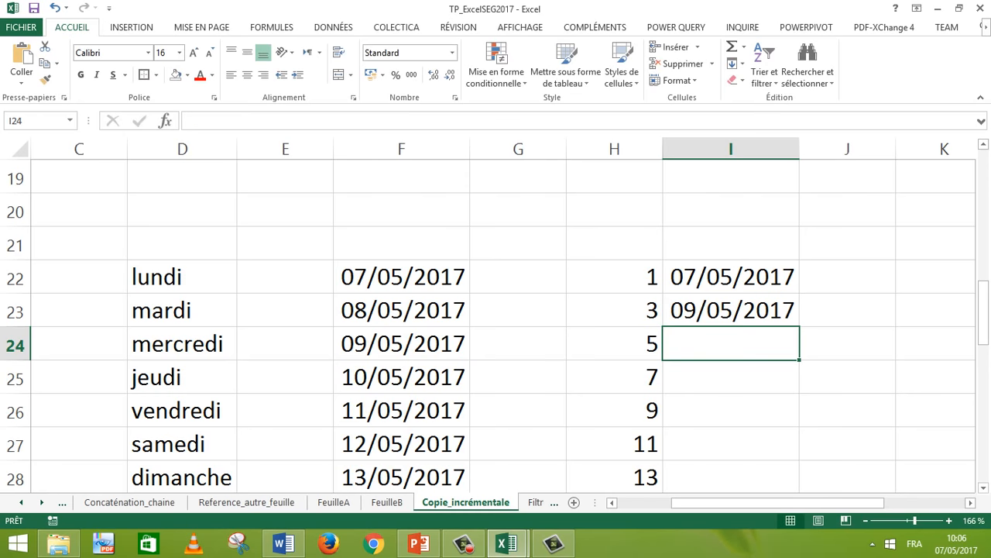
Extend the two-day date series from I22:I23 down to cell I37.
{"action": "left_click_drag", "start_coordinate": [730, 278], "coordinate": [730, 310]}
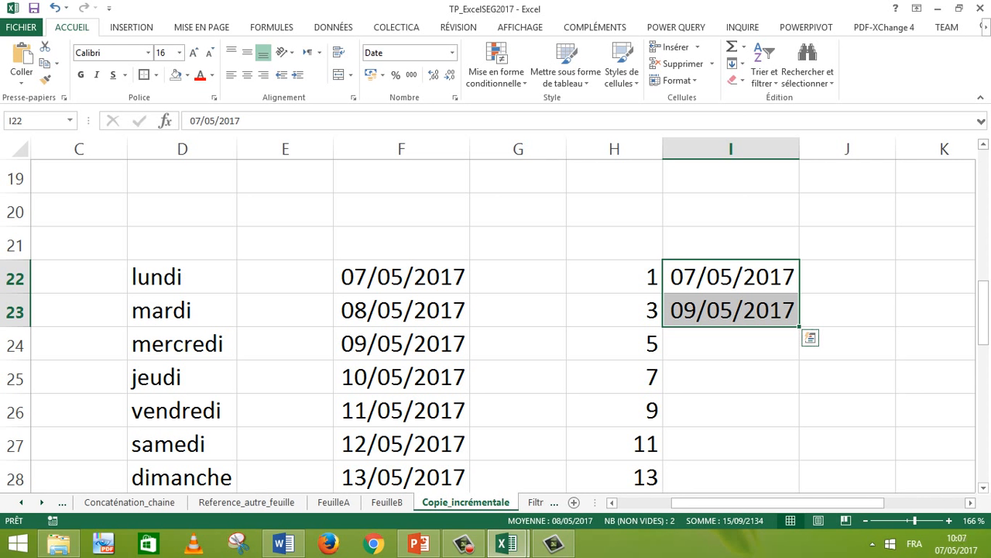
{"action": "left_click_drag", "start_coordinate": [799, 326], "coordinate": [799, 445]}
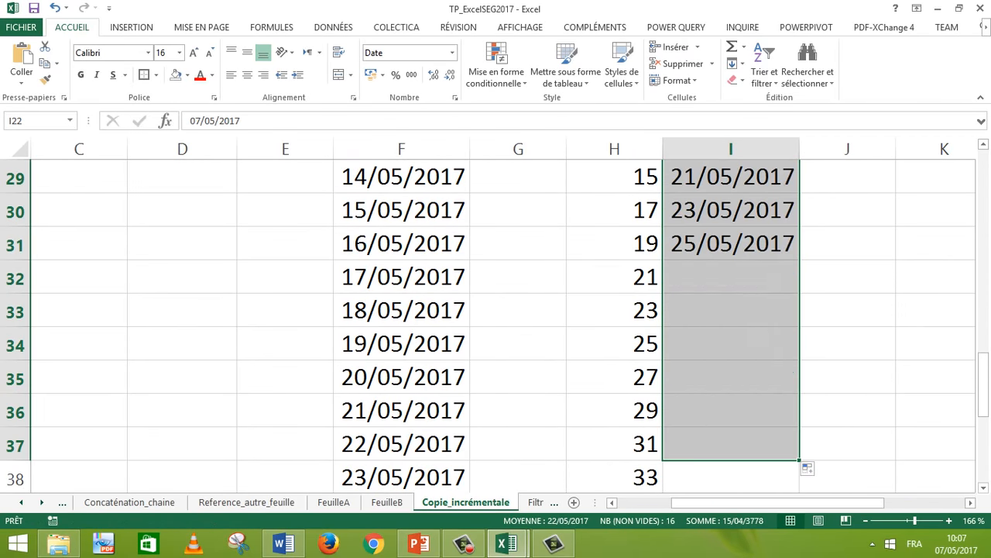
{"action": "left_click_drag", "start_coordinate": [985, 380], "coordinate": [986, 293]}
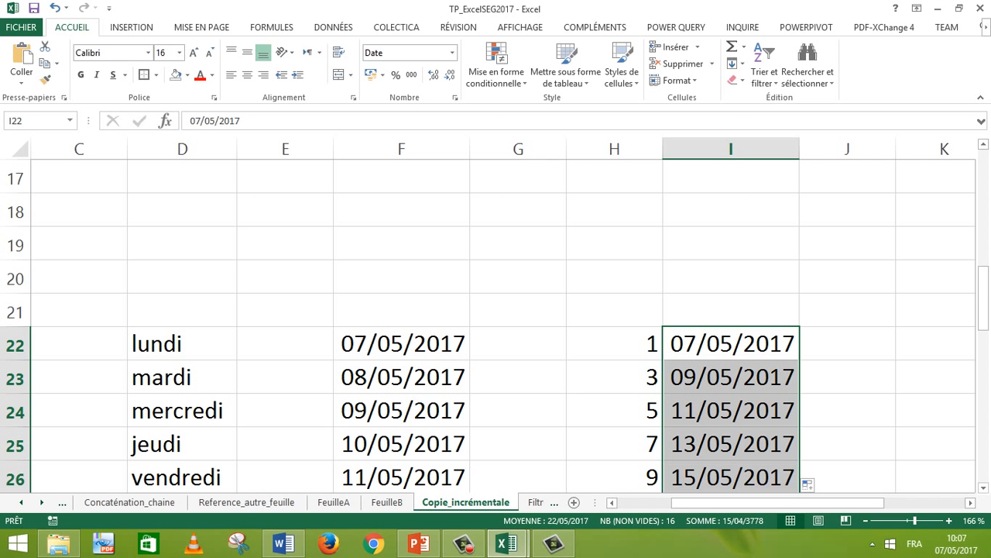
{"action": "left_click_drag", "start_coordinate": [985, 308], "coordinate": [986, 332]}
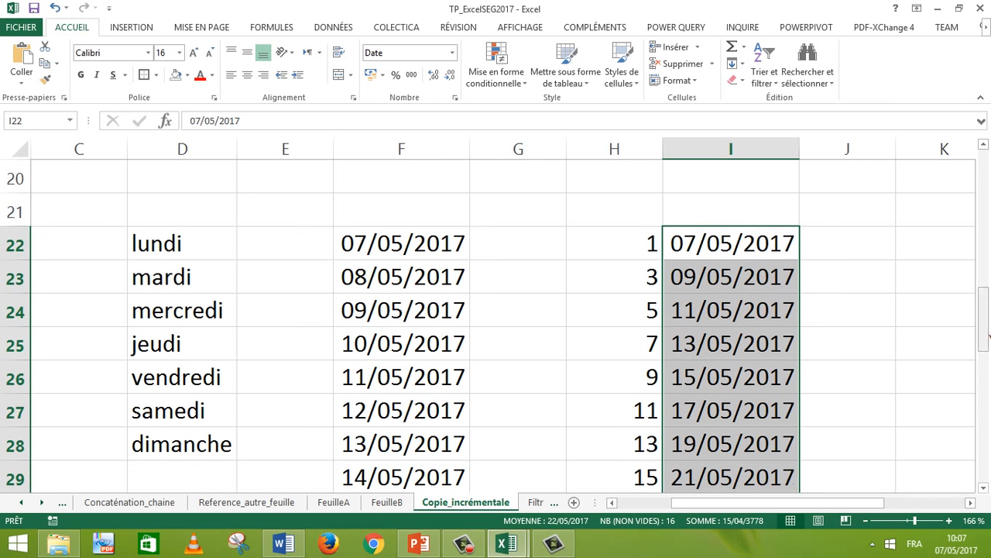
Enter the text "client 1" in cell E22.
{"action": "left_click", "coordinate": [285, 244]}
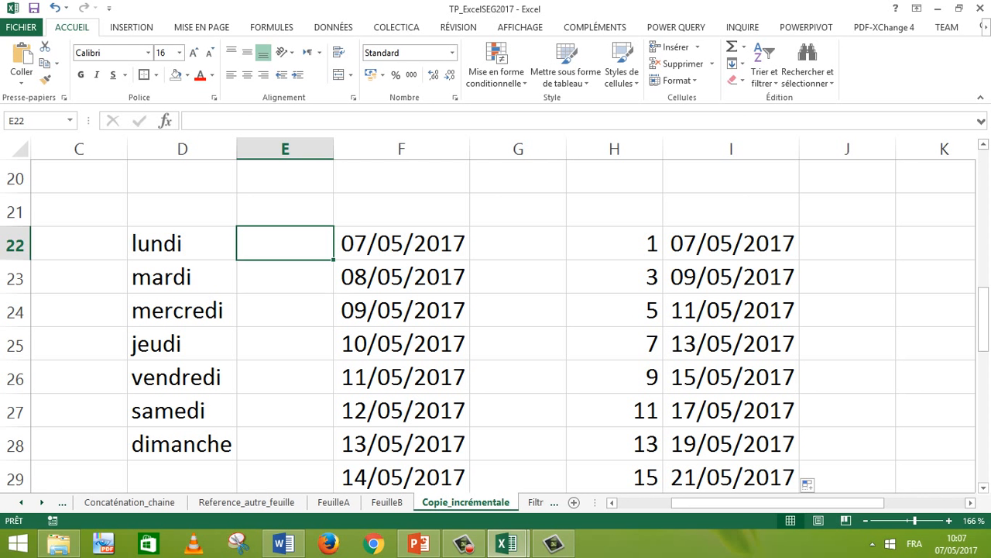
{"action": "type", "text": "co"}
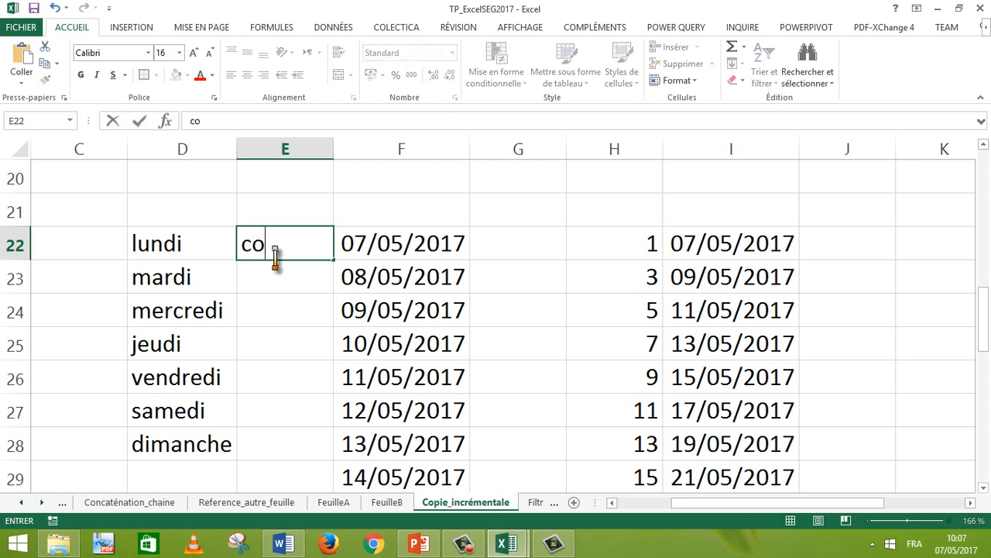
{"action": "key", "text": "BackSpace"}
{"action": "key", "text": "BackSpace"}
{"action": "type", "text": "em"}
{"action": "key", "text": "BackSpace"}
{"action": "key", "text": "BackSpace"}
{"action": "type", "text": "clien"}
{"action": "type", "text": "tv"}
{"action": "key", "text": "BackSpace"}
{"action": "type", "text": "1"}
{"action": "key", "text": "Return"}
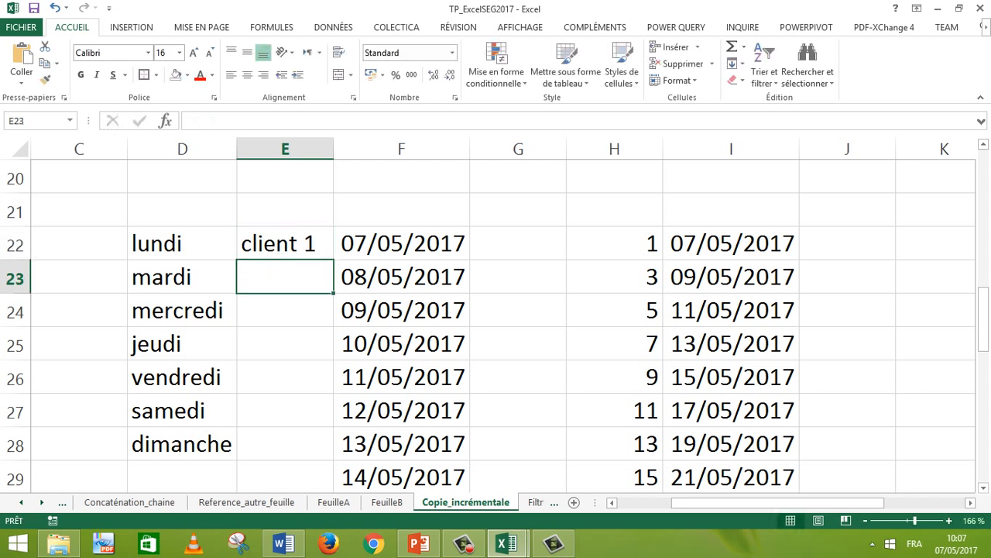
Extend the client series from E22 down to "client 100" in cell E121 and widen column E to fit.
{"action": "left_click", "coordinate": [285, 244]}
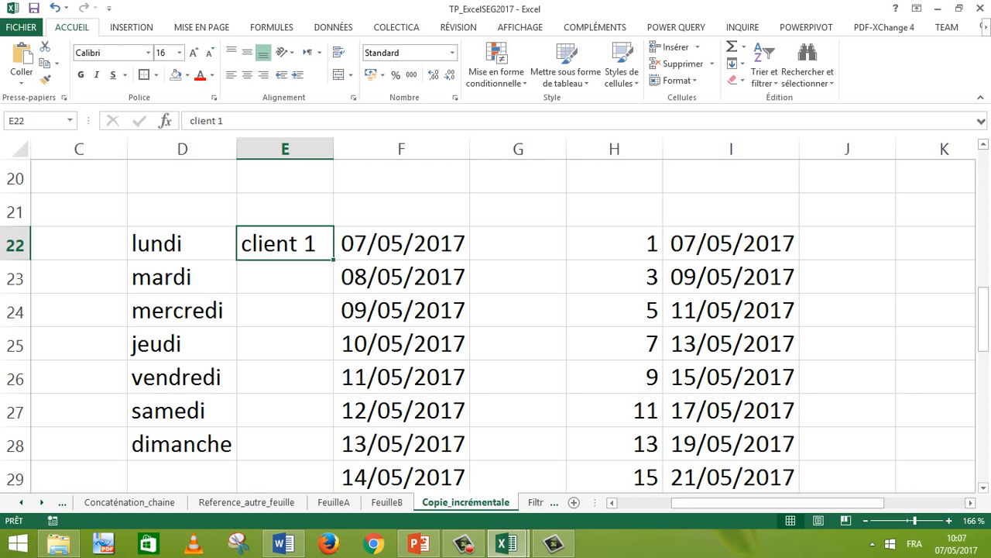
{"action": "left_click_drag", "start_coordinate": [334, 259], "coordinate": [336, 374]}
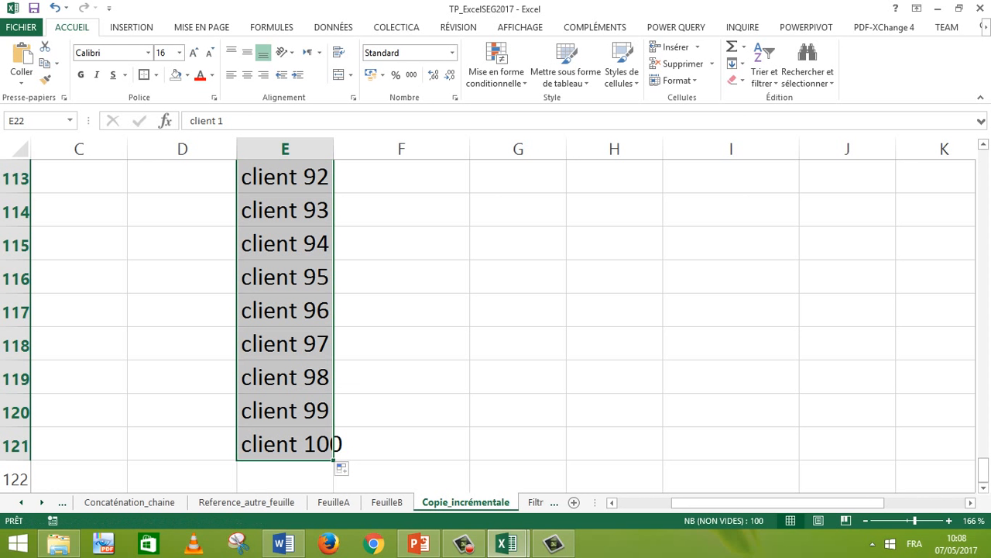
{"action": "left_click_drag", "start_coordinate": [333, 148], "coordinate": [363, 148]}
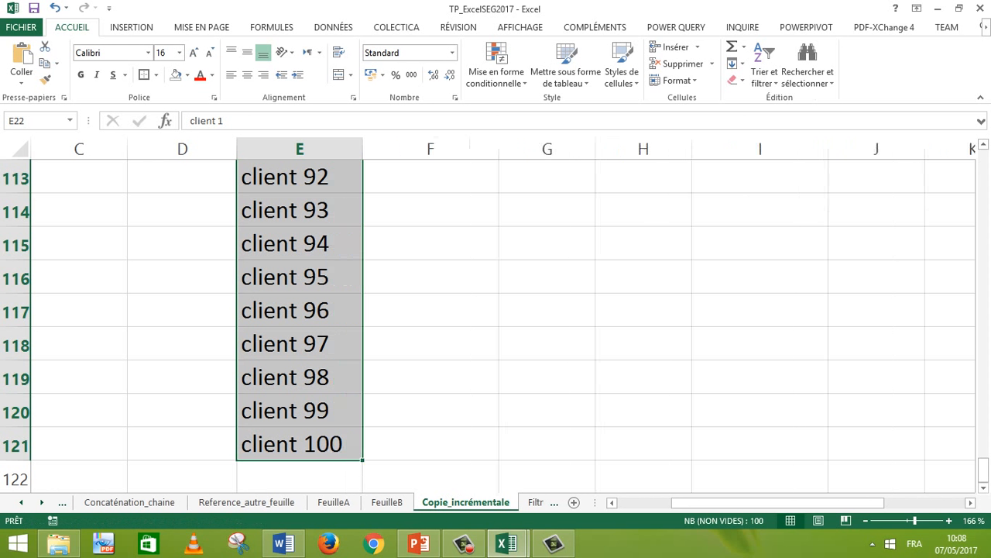
{"action": "left_click_drag", "start_coordinate": [984, 474], "coordinate": [985, 193]}
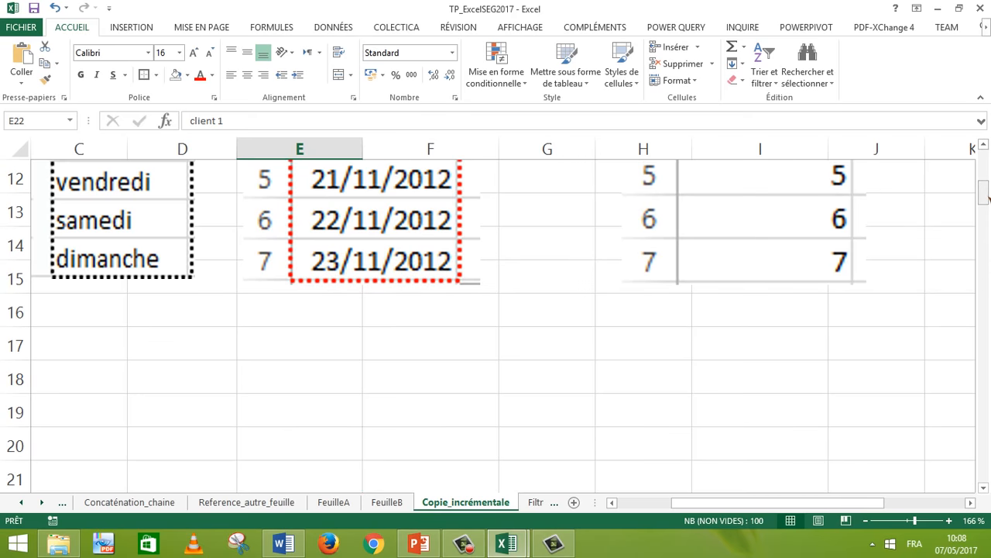